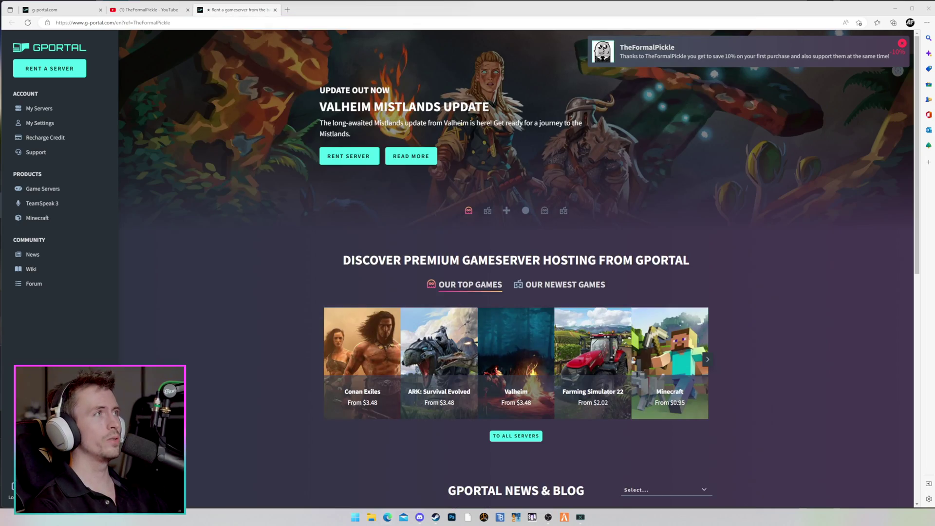
Open the American Truck Simulator hosting page from G-Portal's Rent a Server list.
{"action": "left_click", "coordinate": [154, 14]}
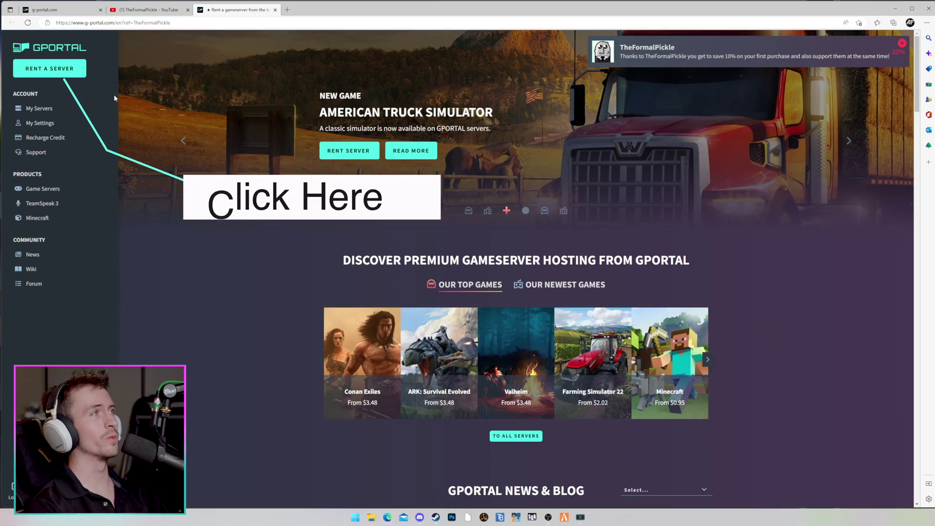
{"action": "left_click", "coordinate": [59, 79]}
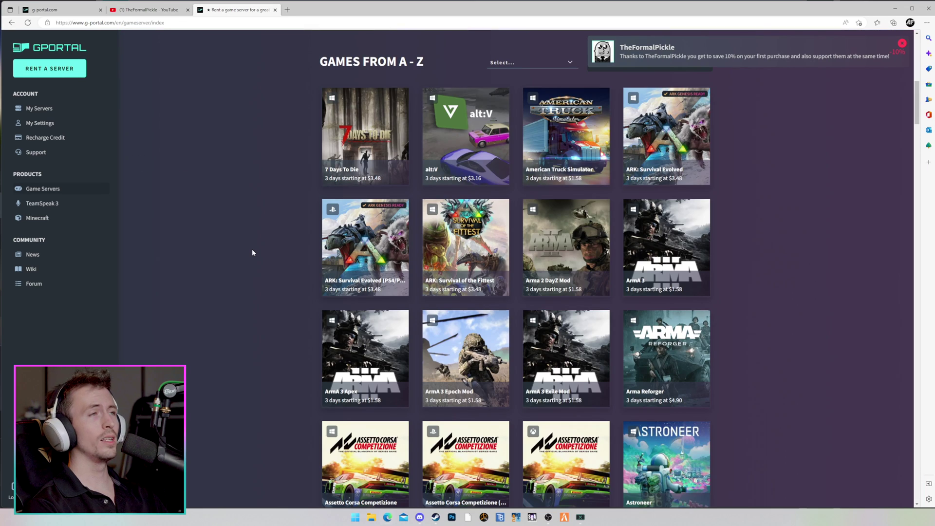
{"action": "mouse_move", "coordinate": [568, 154]}
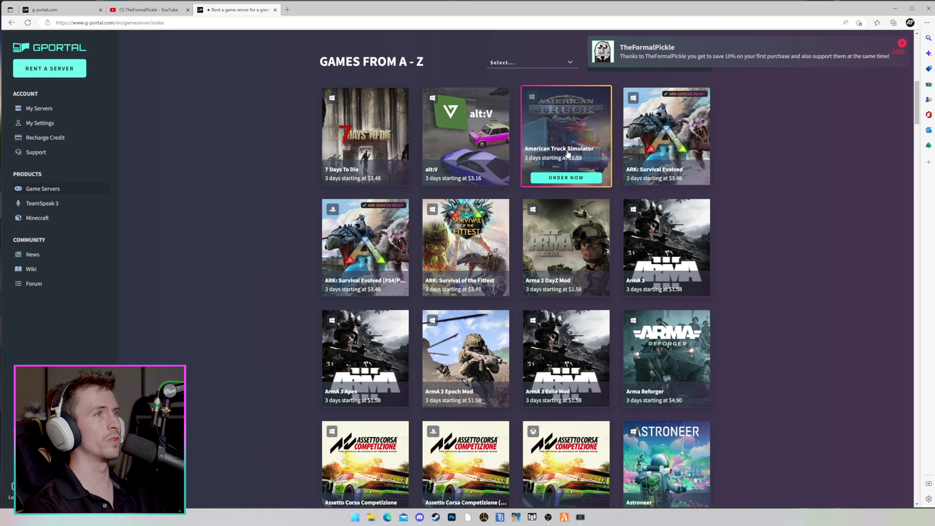
{"action": "left_click", "coordinate": [568, 154]}
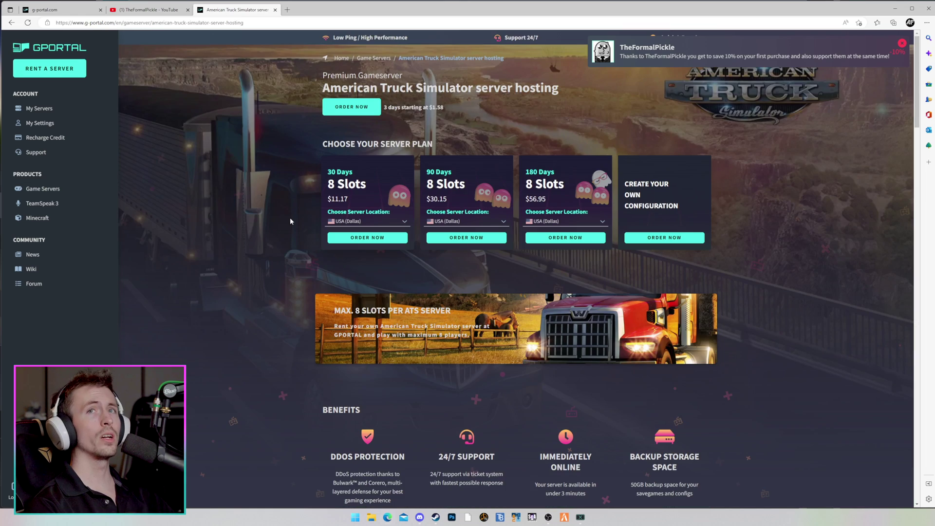
Pick the 30-day 8-slot plan and show its server location choices.
{"action": "left_click", "coordinate": [331, 239]}
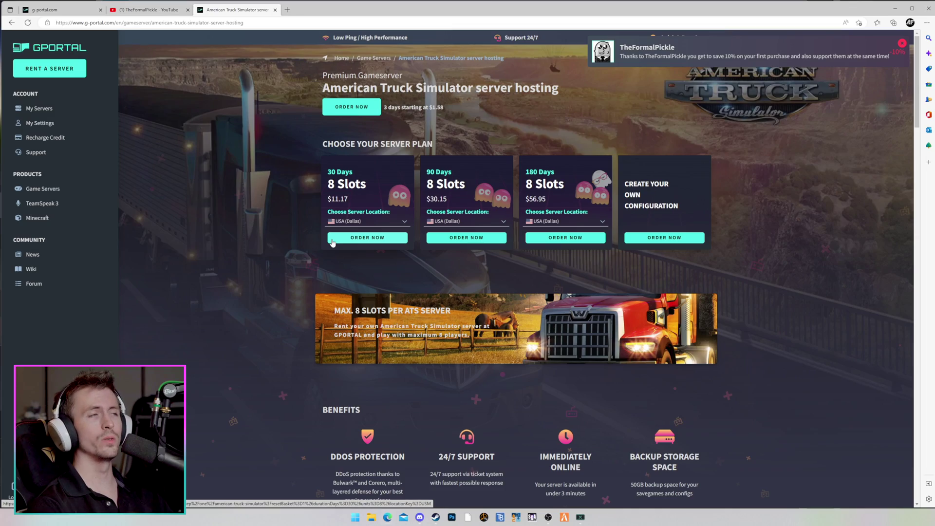
{"action": "left_click", "coordinate": [331, 240]}
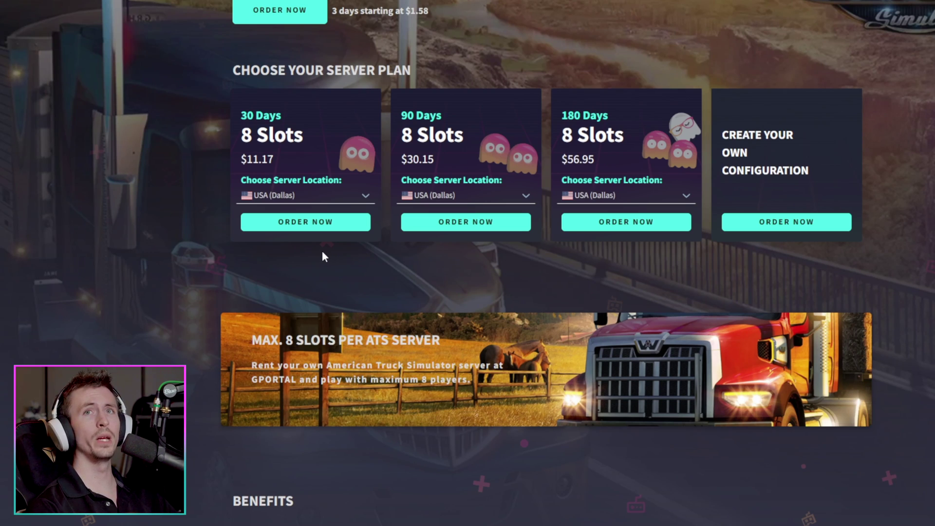
{"action": "left_click", "coordinate": [325, 198]}
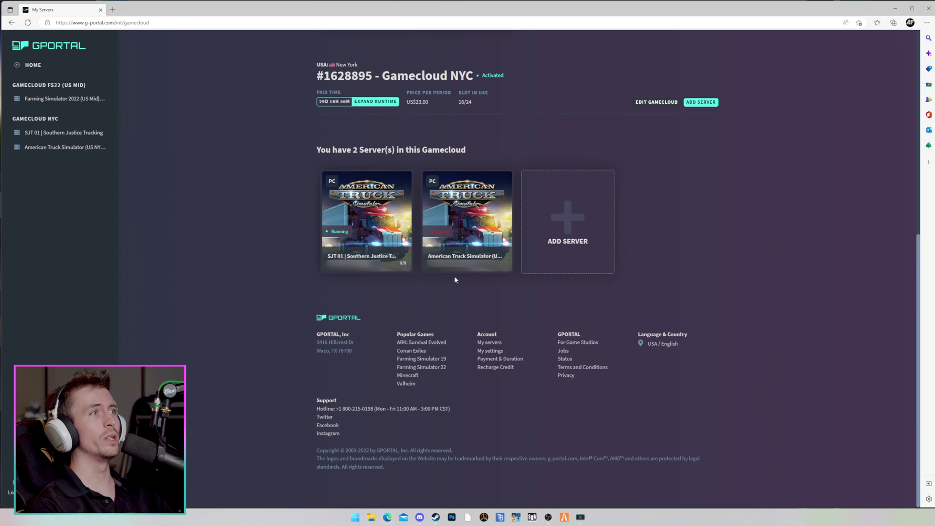
Open the second American Truck Simulator (US NYC) server card under Gamecloud NYC.
{"action": "left_click", "coordinate": [466, 230]}
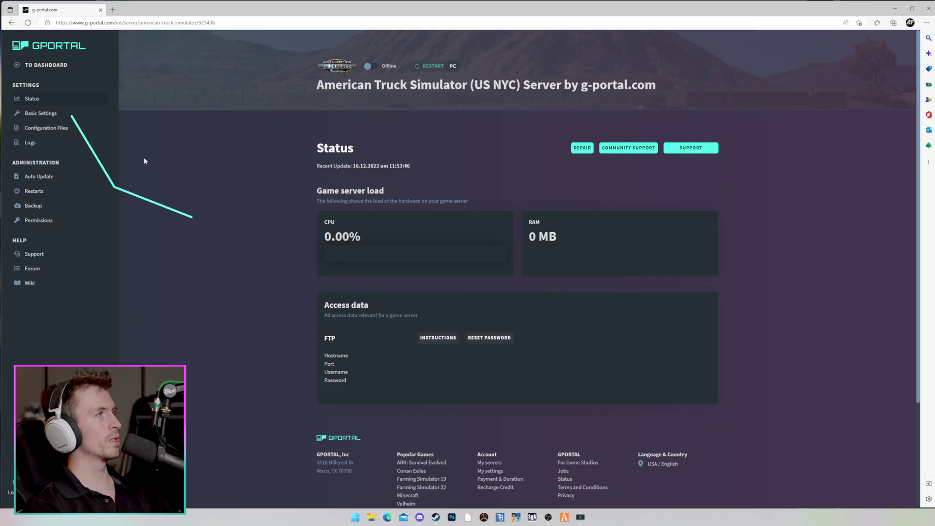
{"action": "left_click", "coordinate": [41, 113]}
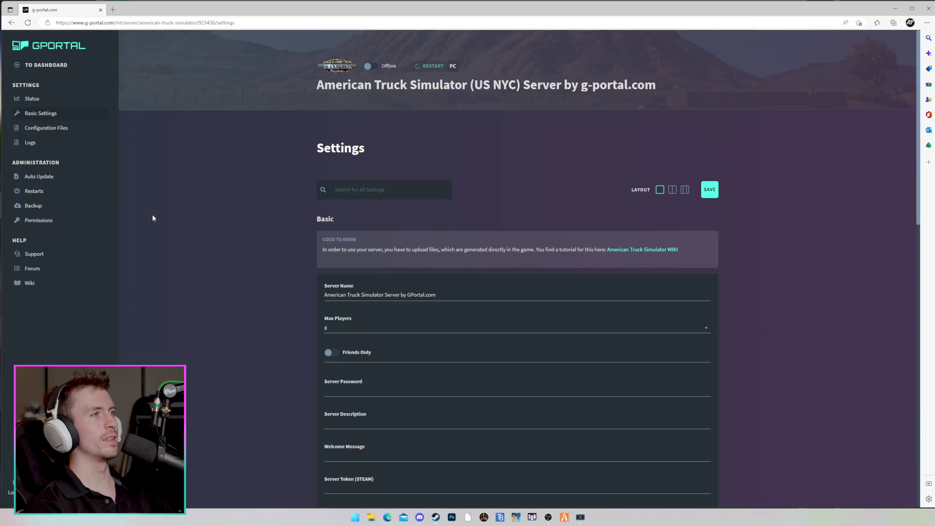
Rename the server to 'SJT 02 | Southern Justice Trucking', keeping Max Players at 8.
{"action": "scroll", "coordinate": [223, 247], "scroll_direction": "down", "scroll_amount": 3}
{"action": "scroll", "coordinate": [223, 249], "scroll_direction": "up", "scroll_amount": 1}
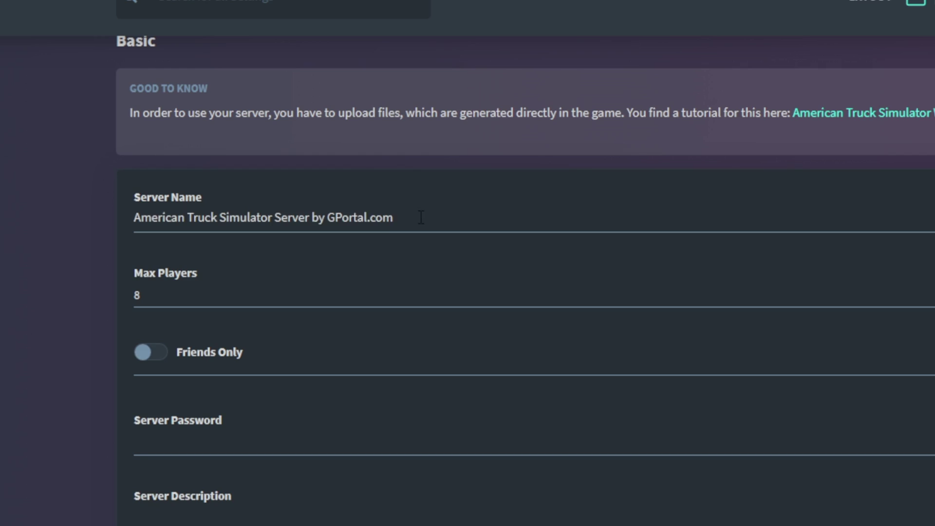
{"action": "key", "text": "ctrl+a"}
{"action": "type", "text": "SJT 02 | Southern Justice Trucking"}
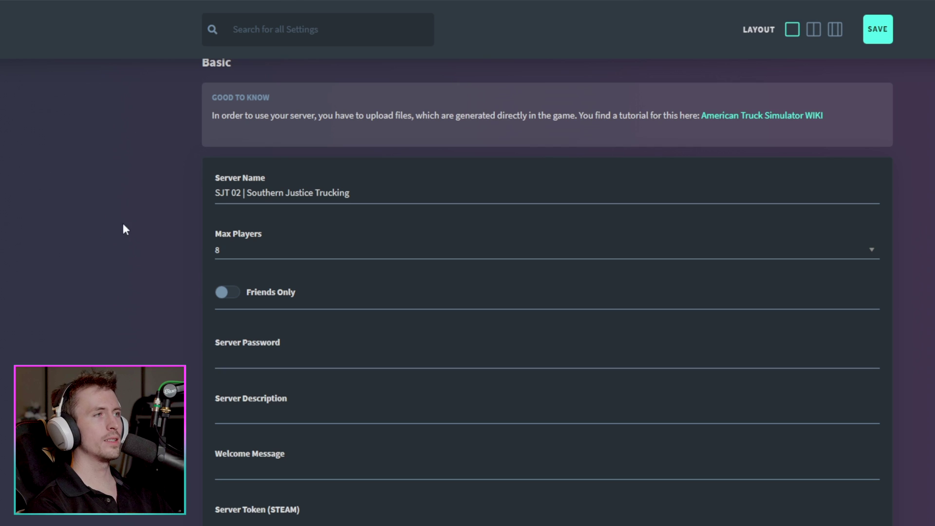
{"action": "left_click", "coordinate": [239, 251]}
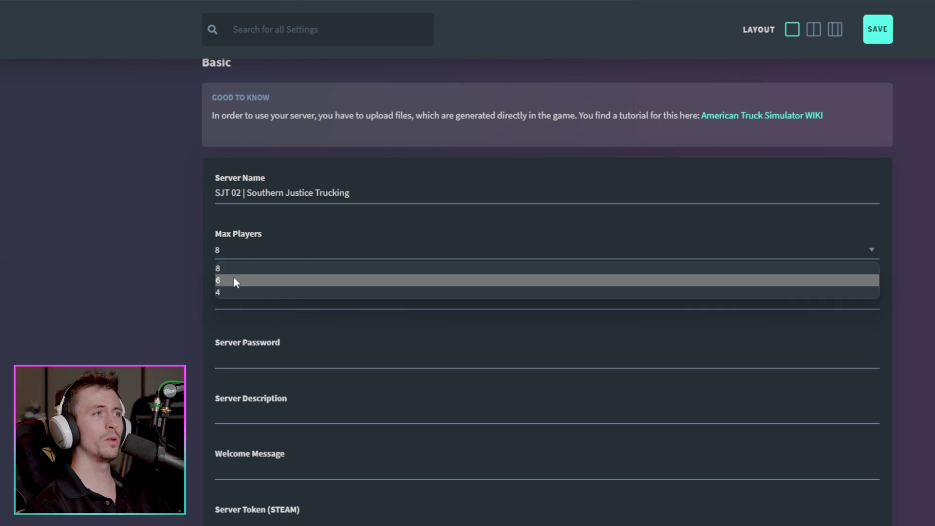
{"action": "left_click", "coordinate": [238, 269]}
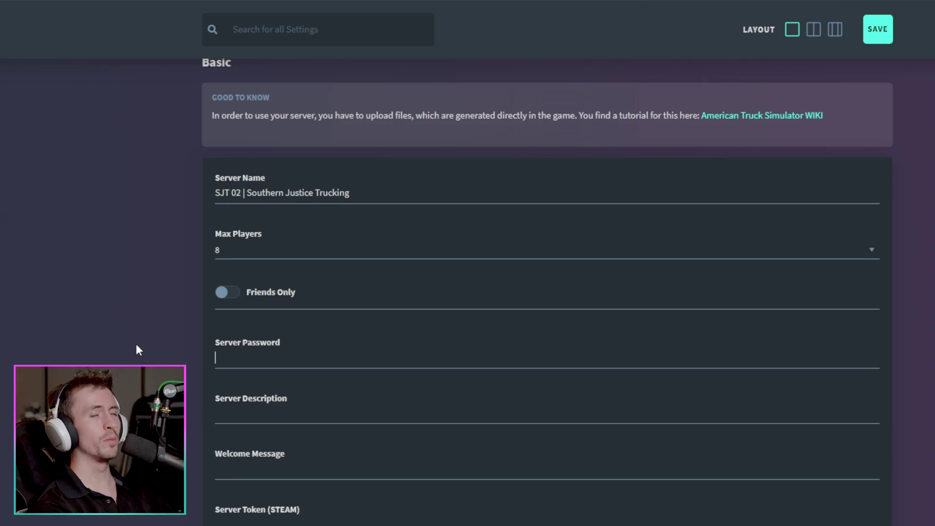
Enter a server password and set the description to 'Hi'.
{"action": "type", "text": "Password"}
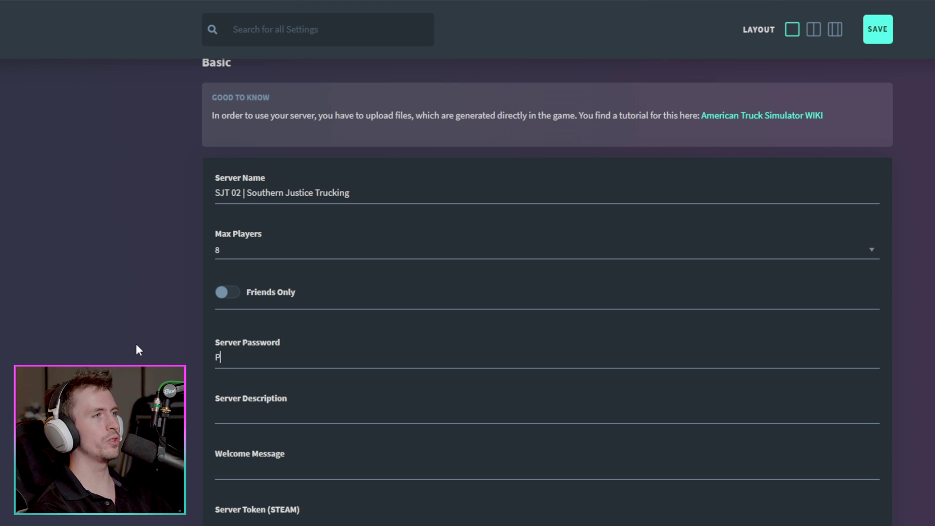
{"action": "left_click", "coordinate": [339, 421]}
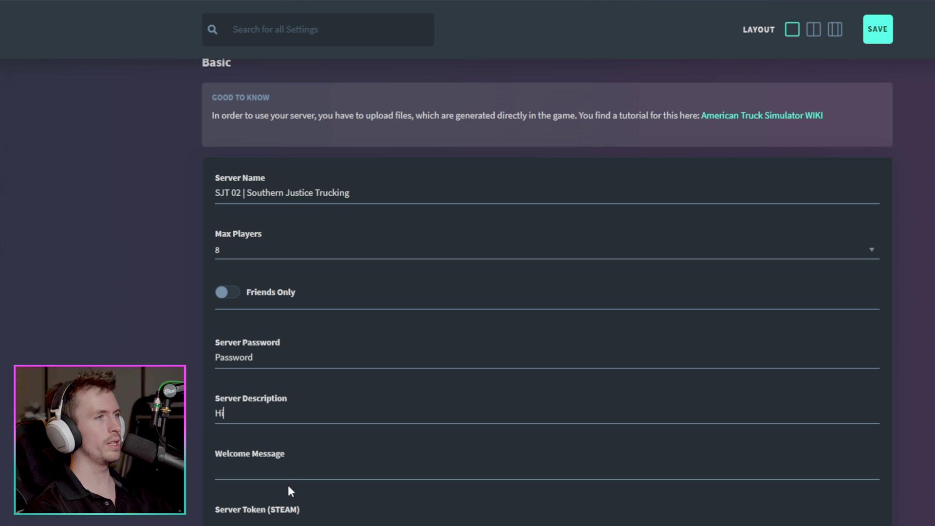
{"action": "type", "text": "Hi"}
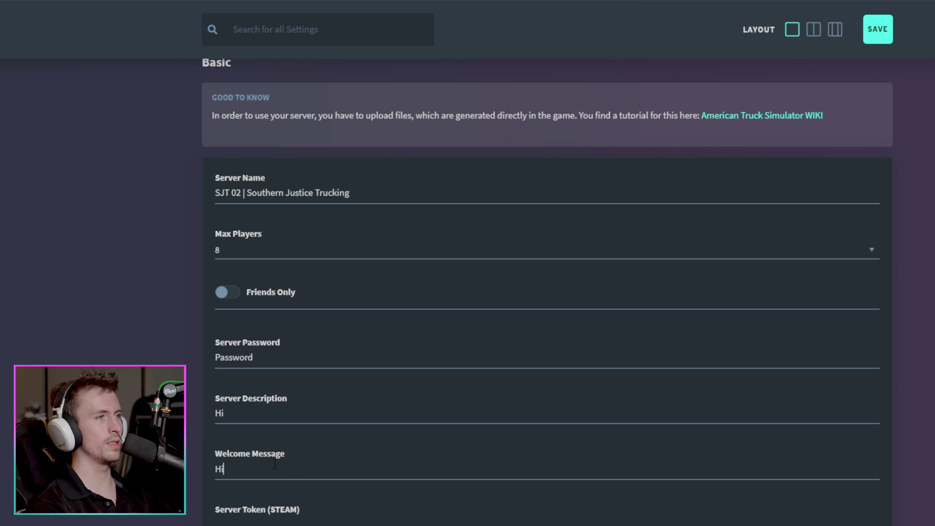
{"action": "scroll", "coordinate": [275, 465], "scroll_direction": "down", "scroll_amount": 2}
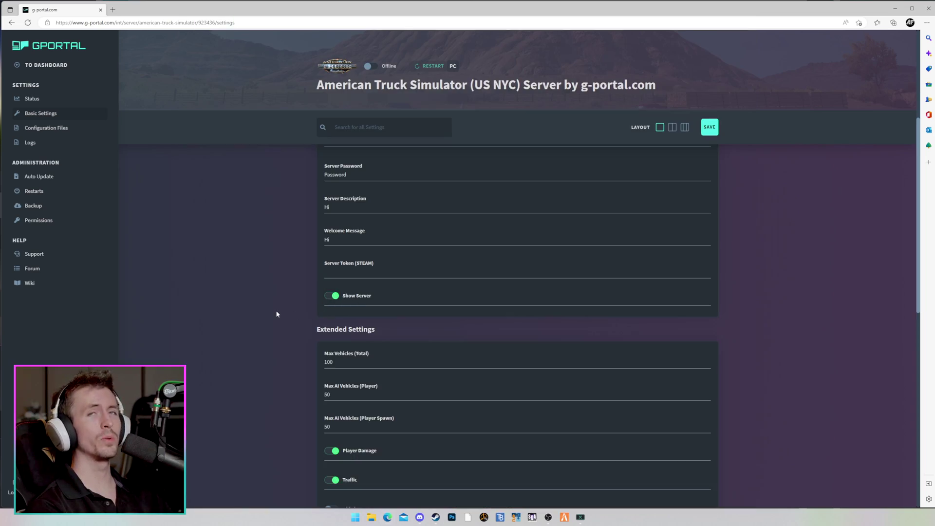
{"action": "scroll", "coordinate": [276, 314], "scroll_direction": "down", "scroll_amount": 3}
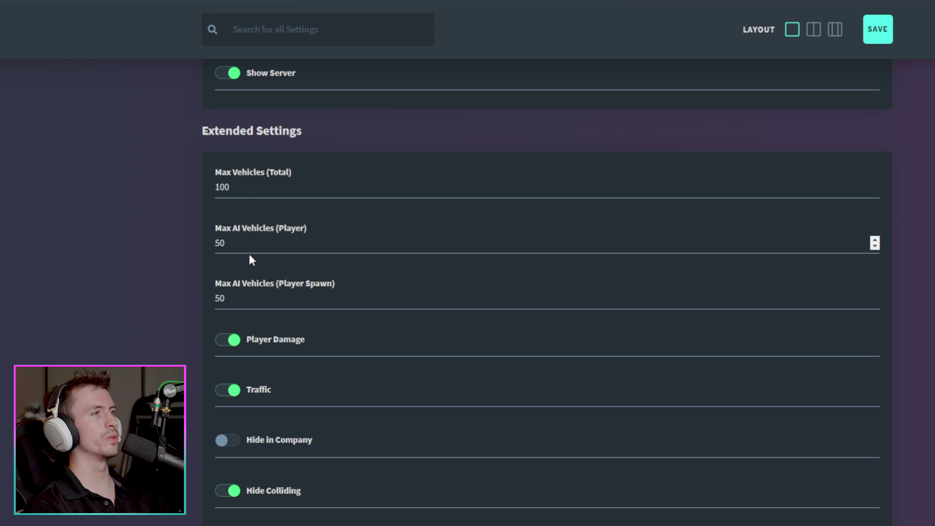
Switch on In Menu Ghosting in the server's Extended Settings.
{"action": "scroll", "coordinate": [153, 233], "scroll_direction": "down", "scroll_amount": 3}
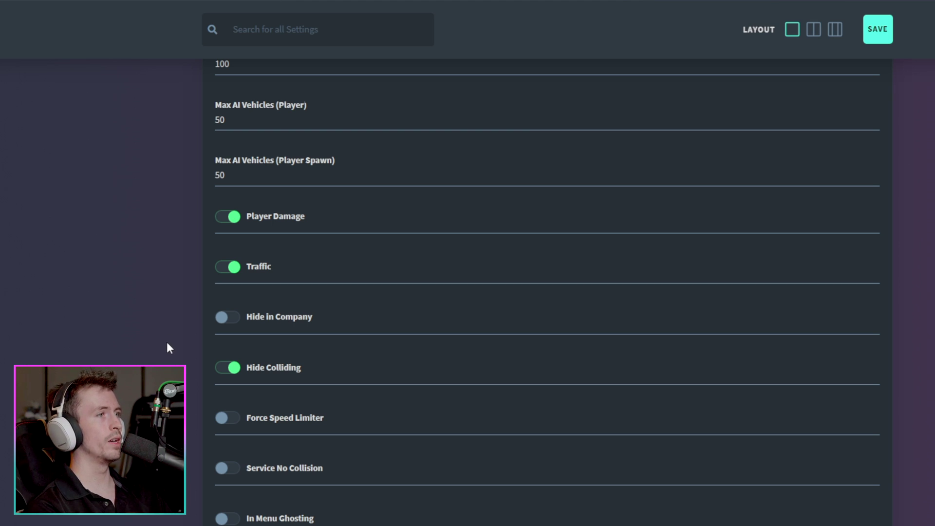
{"action": "left_click", "coordinate": [225, 520]}
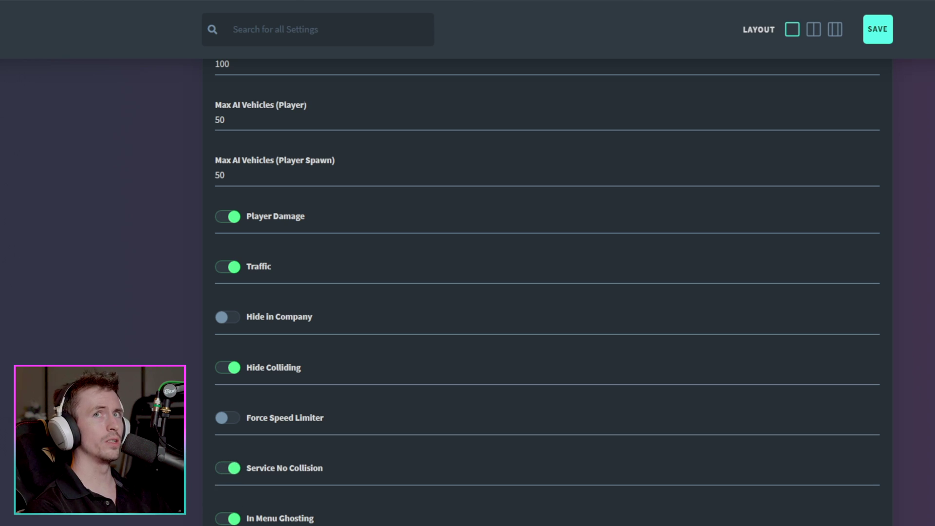
{"action": "scroll", "coordinate": [547, 292], "scroll_direction": "down", "scroll_amount": 8}
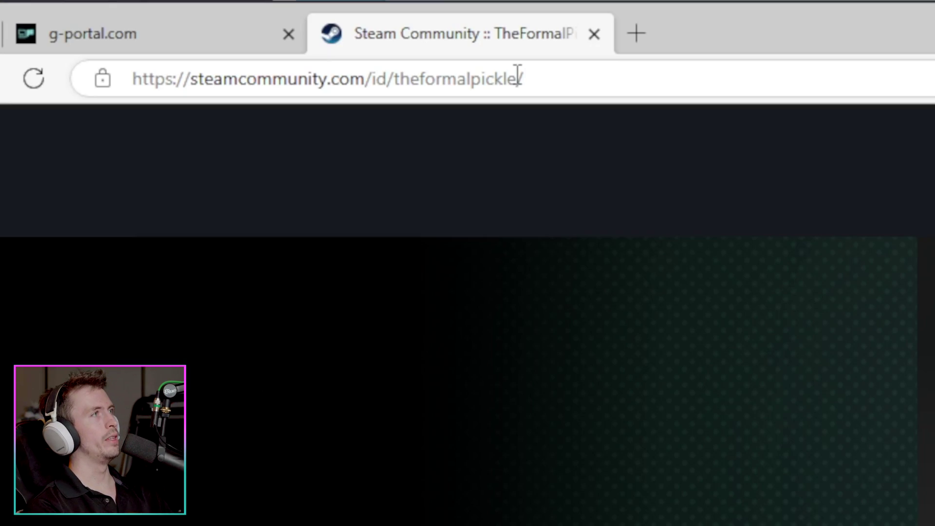
Copy the Steam profile URL and open the steamid.pro result of a 'steam id lookup' search.
{"action": "left_click", "coordinate": [166, 22]}
{"action": "left_click_drag", "start_coordinate": [519, 78], "coordinate": [401, 77]}
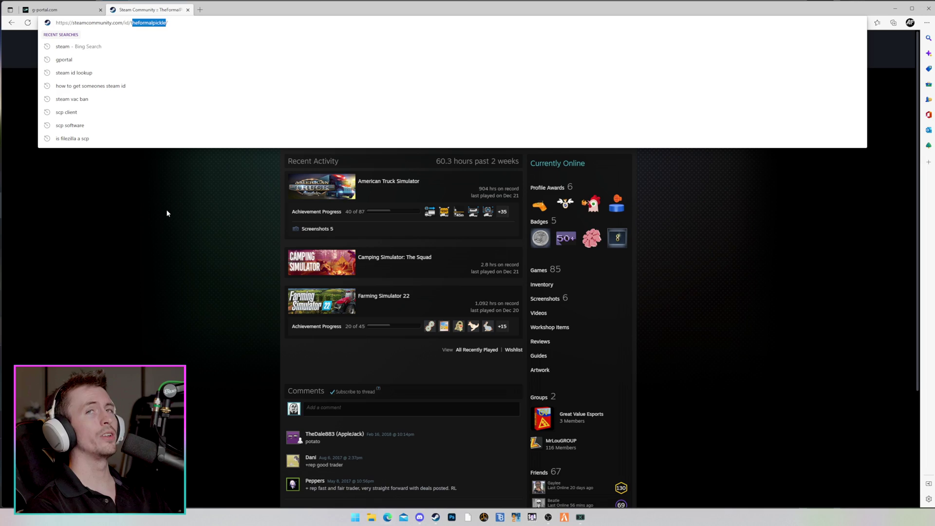
{"action": "left_click", "coordinate": [55, 10]}
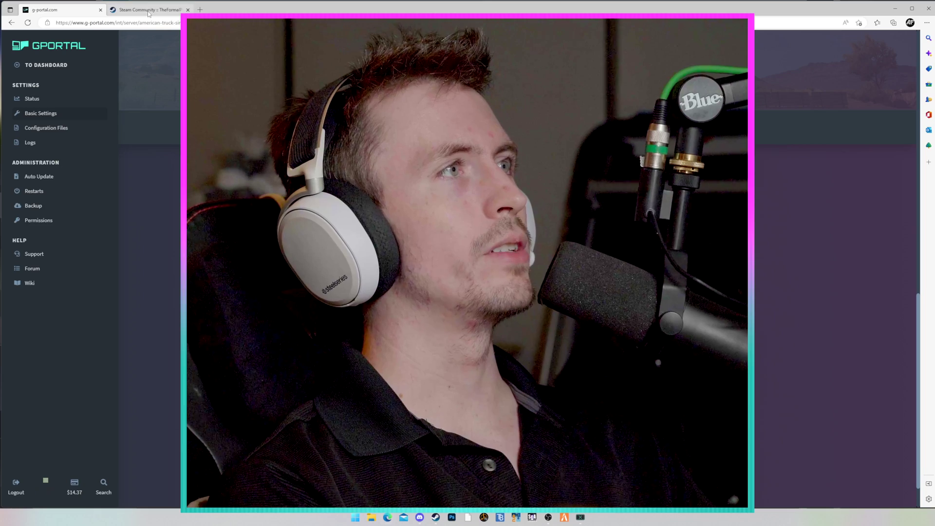
{"action": "left_click", "coordinate": [146, 10]}
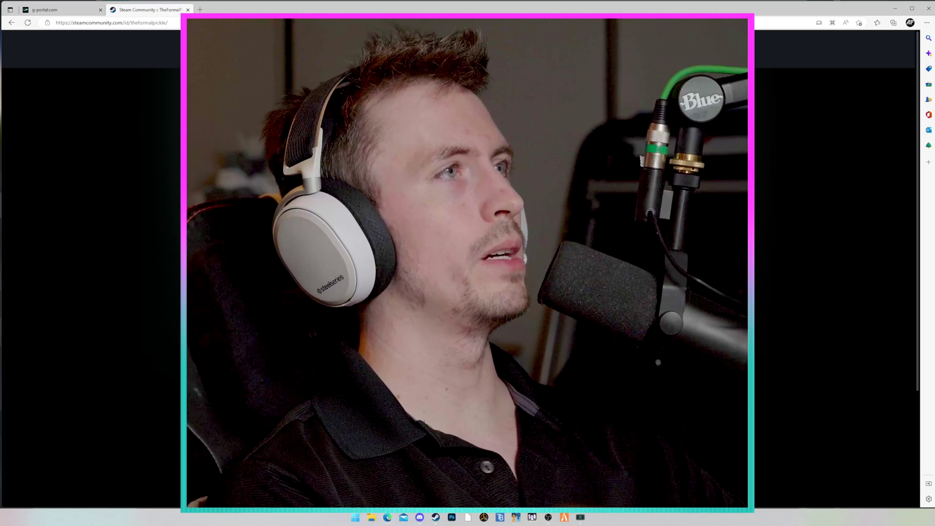
{"action": "left_click", "coordinate": [154, 34]}
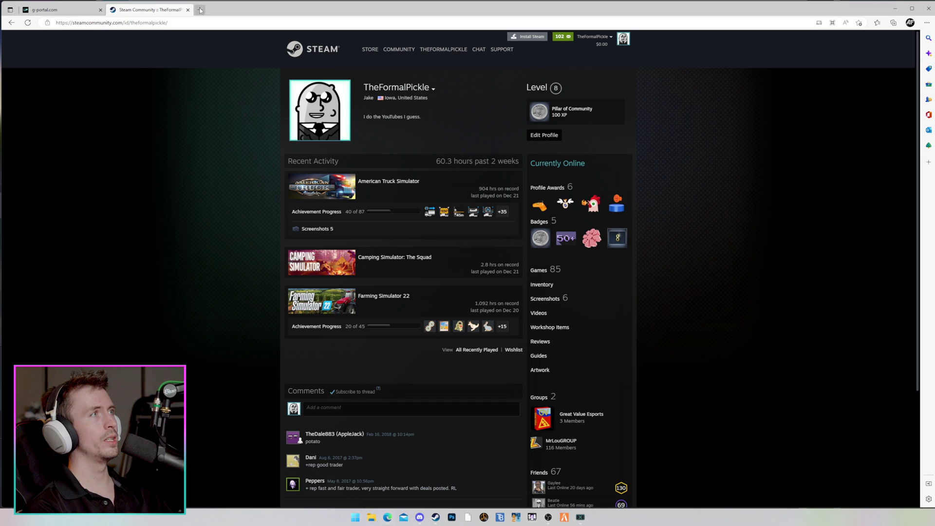
{"action": "left_click", "coordinate": [200, 10]}
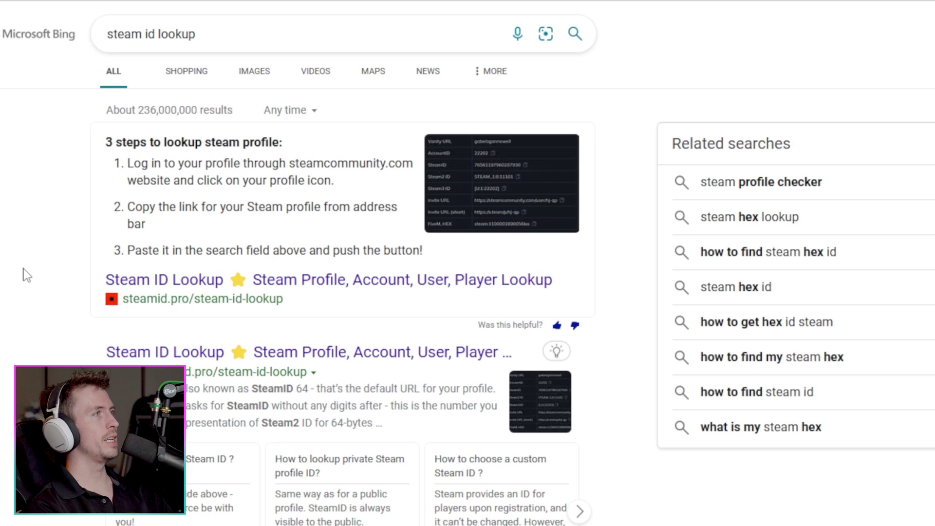
{"action": "left_click", "coordinate": [204, 281]}
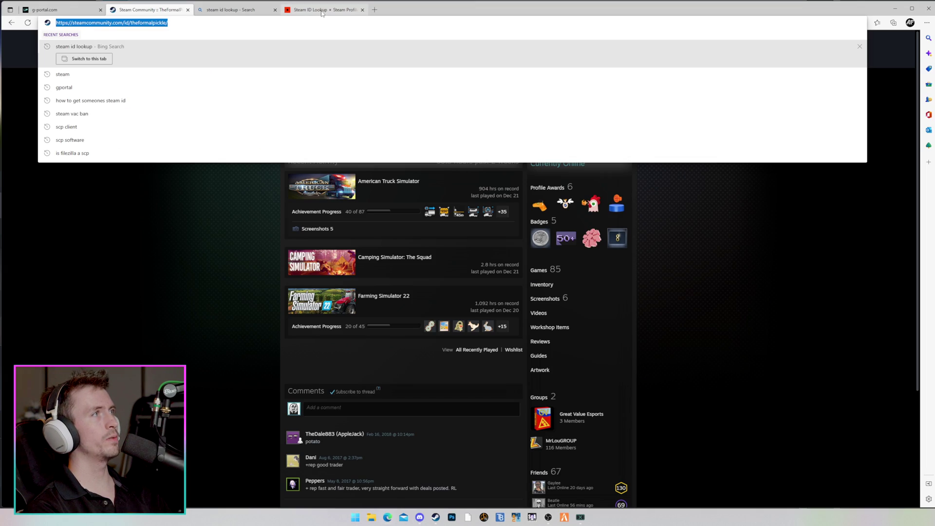
Look up the pasted profile URL on SteamID.pro and copy its SteamID.
{"action": "left_click", "coordinate": [324, 11]}
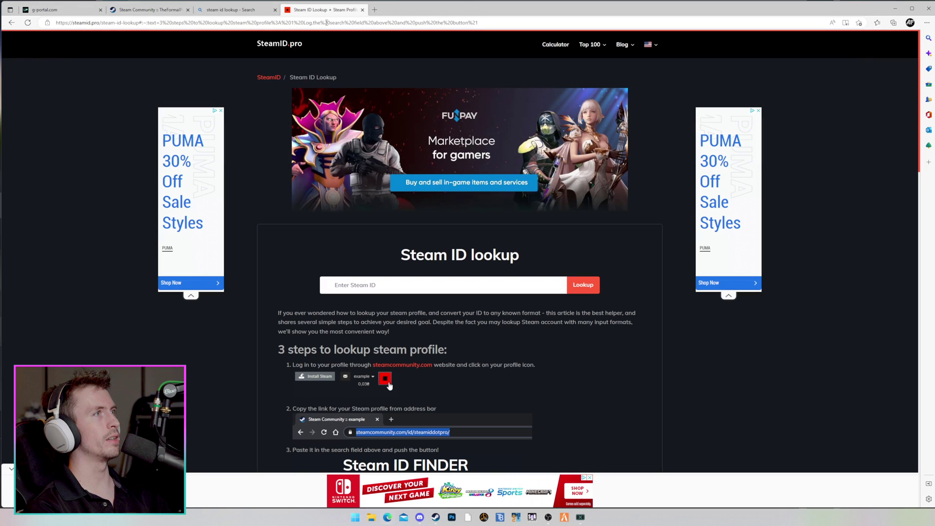
{"action": "left_click", "coordinate": [361, 286]}
{"action": "type", "text": "https://steamcommunity.com/id/theformalpickle/"}
{"action": "key", "text": "Return"}
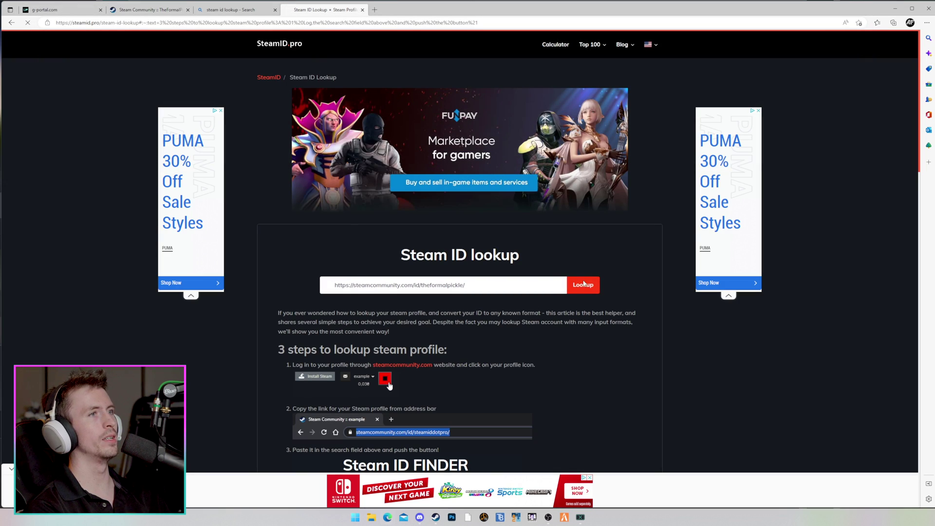
{"action": "scroll", "coordinate": [397, 314], "scroll_direction": "down", "scroll_amount": 3}
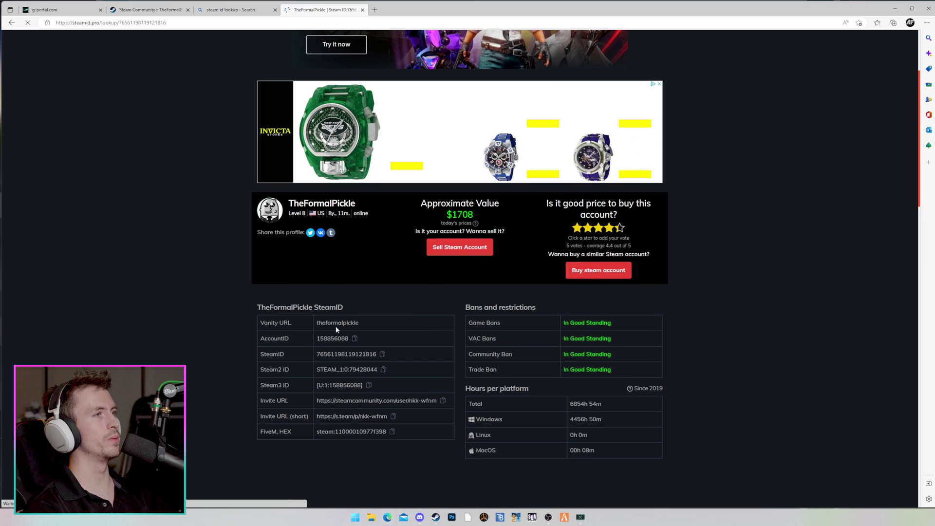
{"action": "left_click", "coordinate": [384, 355]}
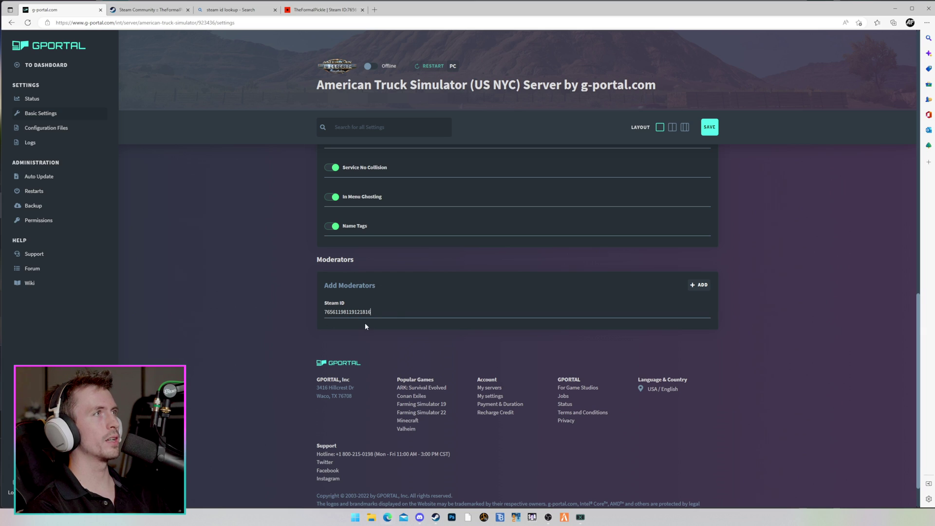
Add the copied Steam ID as a moderator and save the server settings.
{"action": "left_click", "coordinate": [700, 286]}
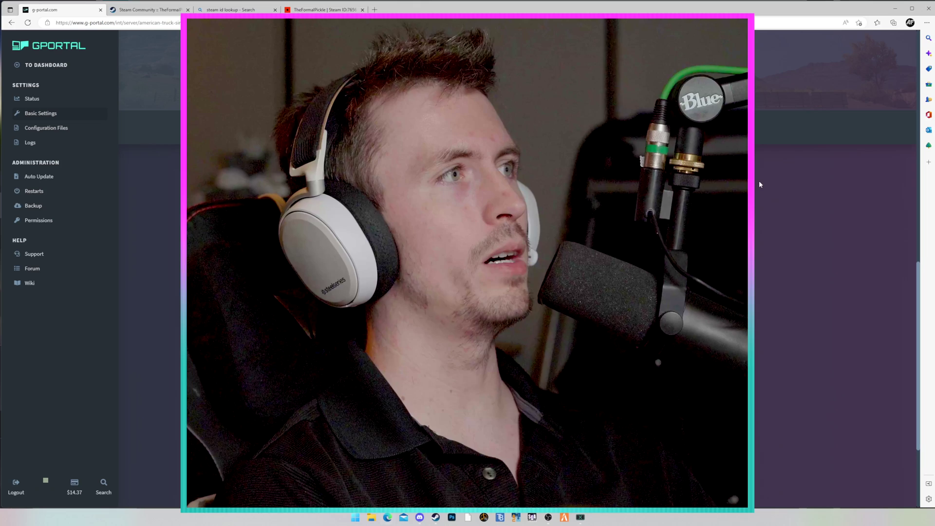
{"action": "left_click", "coordinate": [710, 126]}
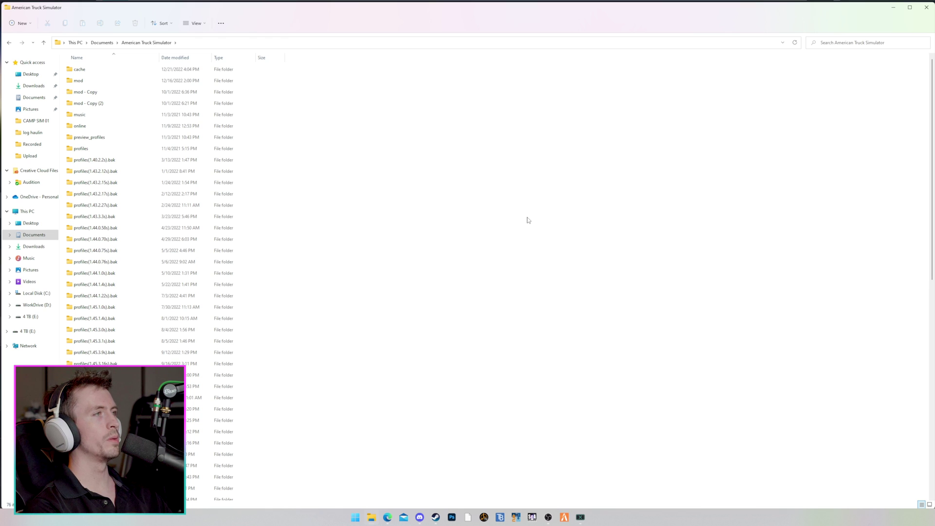
Open config.cfg from Documents\American Truck Simulator in Notepad++.
{"action": "left_click", "coordinate": [30, 235]}
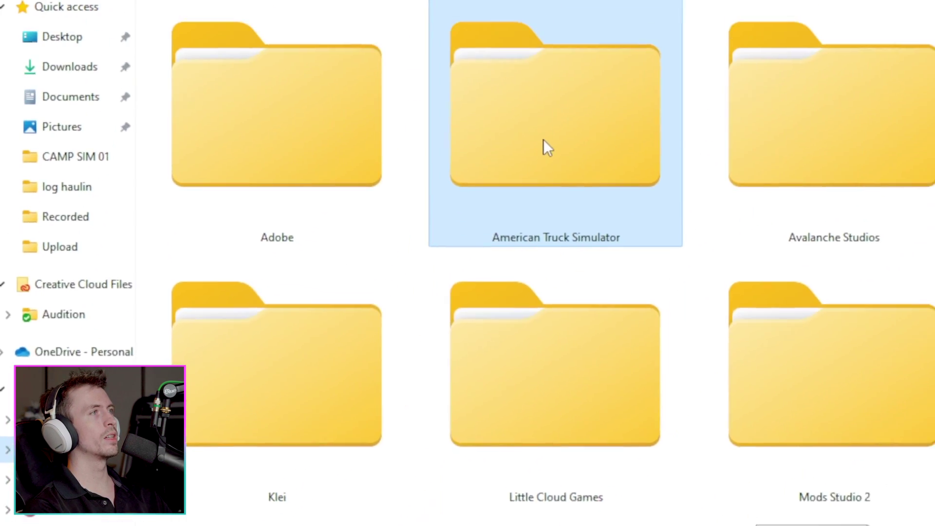
{"action": "double_click", "coordinate": [547, 147]}
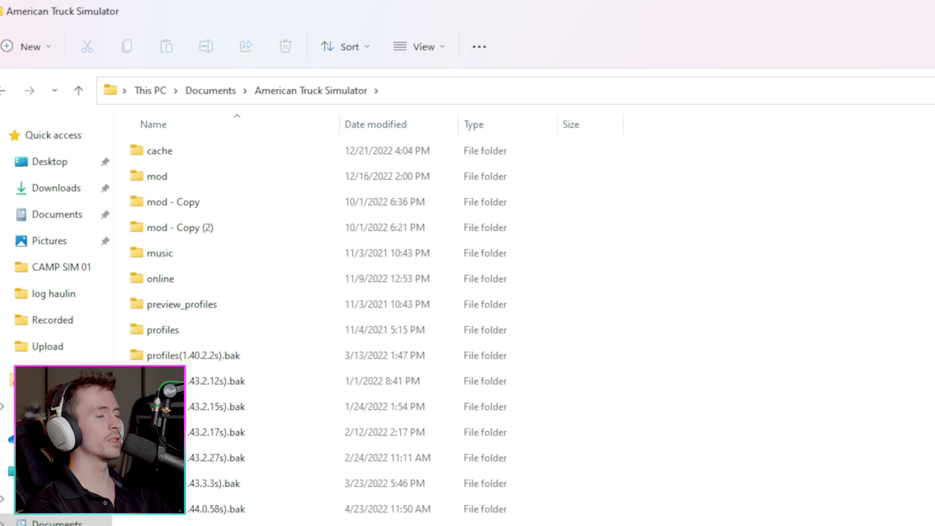
{"action": "scroll", "coordinate": [634, 341], "scroll_direction": "down", "scroll_amount": 10}
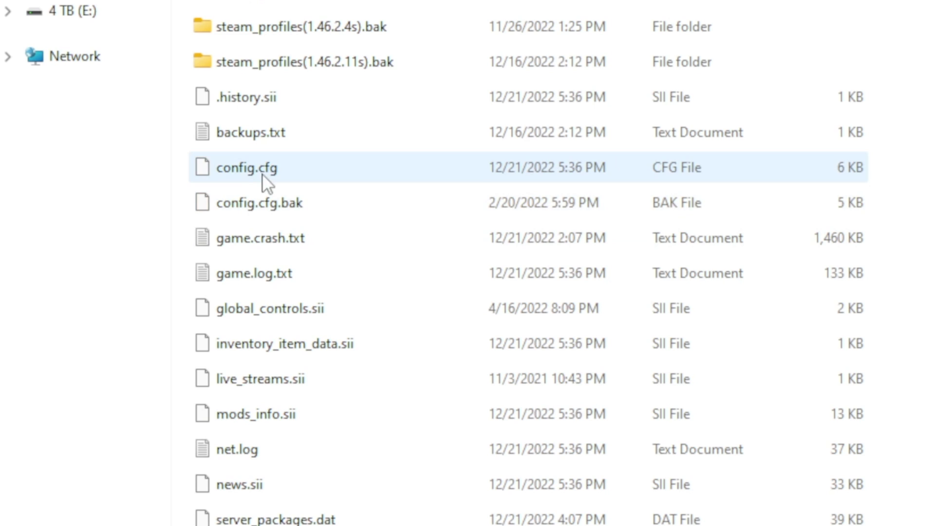
{"action": "right_click", "coordinate": [305, 172]}
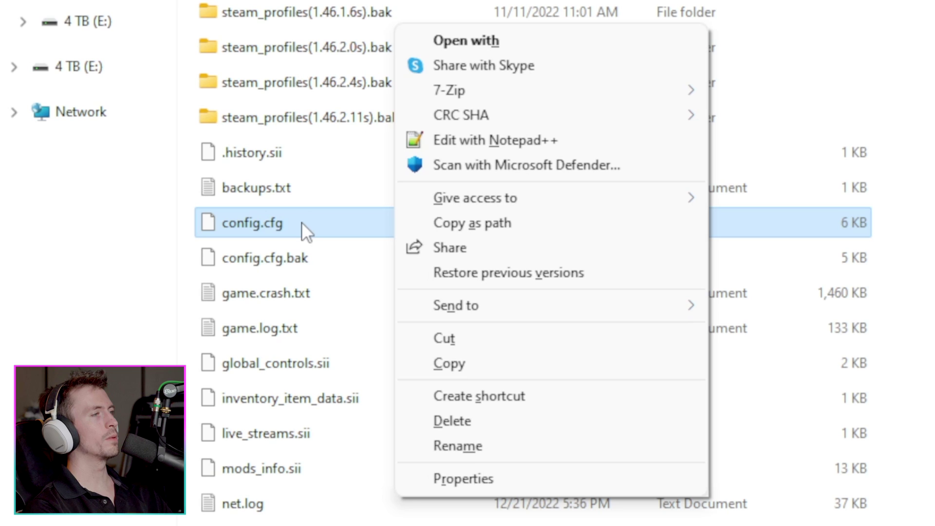
{"action": "left_click", "coordinate": [530, 138]}
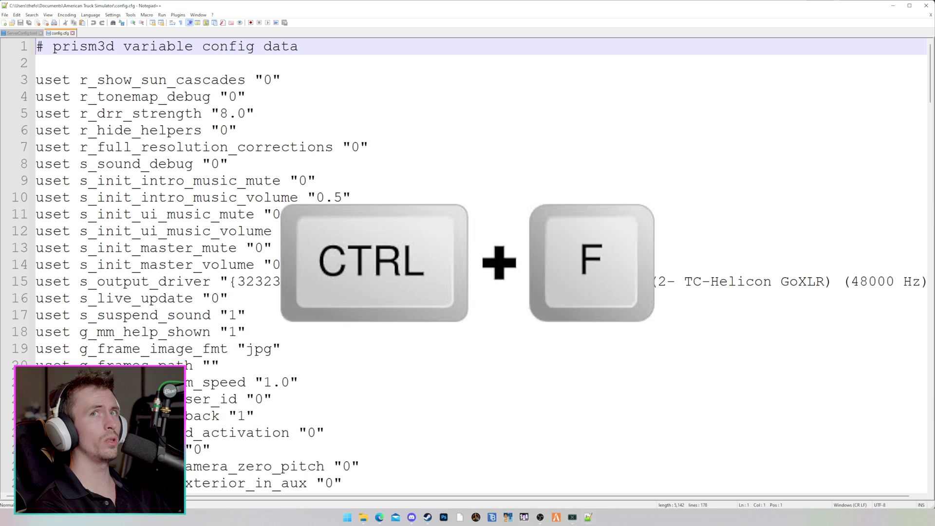
Search config.cfg for 'console' and change g_console on line 162 from 0 to 1.
{"action": "key", "text": "ctrl+f"}
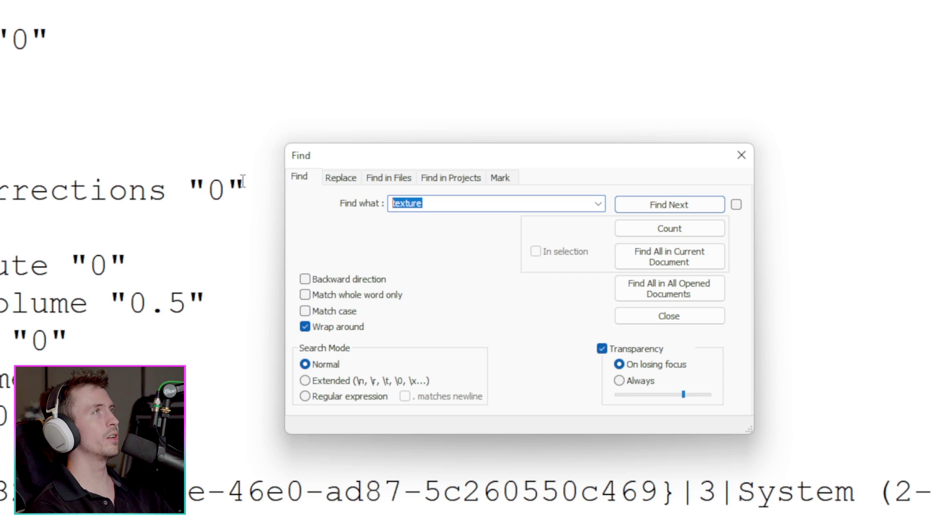
{"action": "type", "text": "conso"}
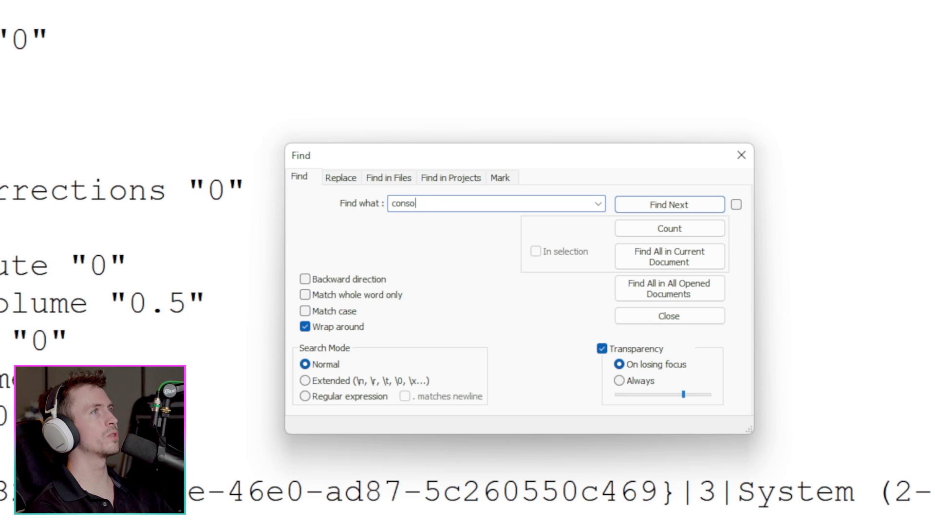
{"action": "type", "text": "le"}
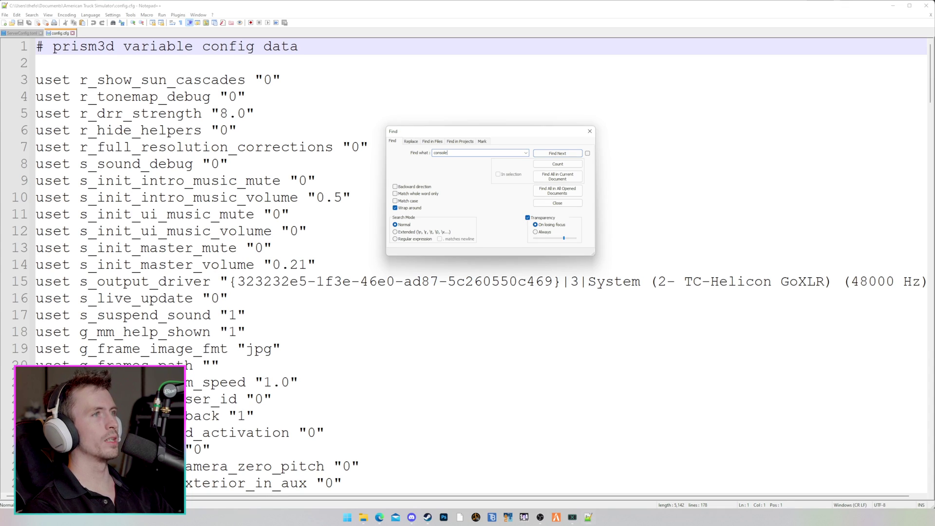
{"action": "key", "text": "Return"}
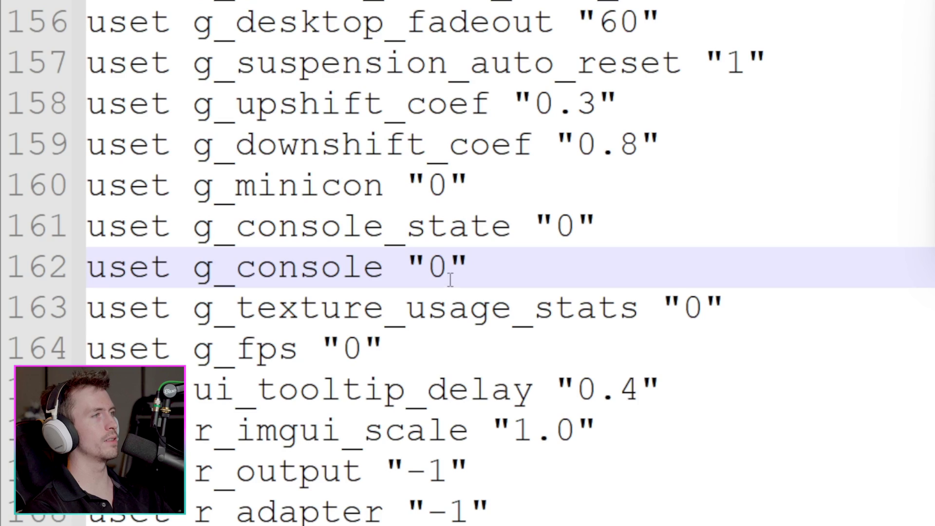
{"action": "left_click", "coordinate": [184, 268]}
{"action": "key", "text": "BackSpace"}
{"action": "type", "text": "1"}
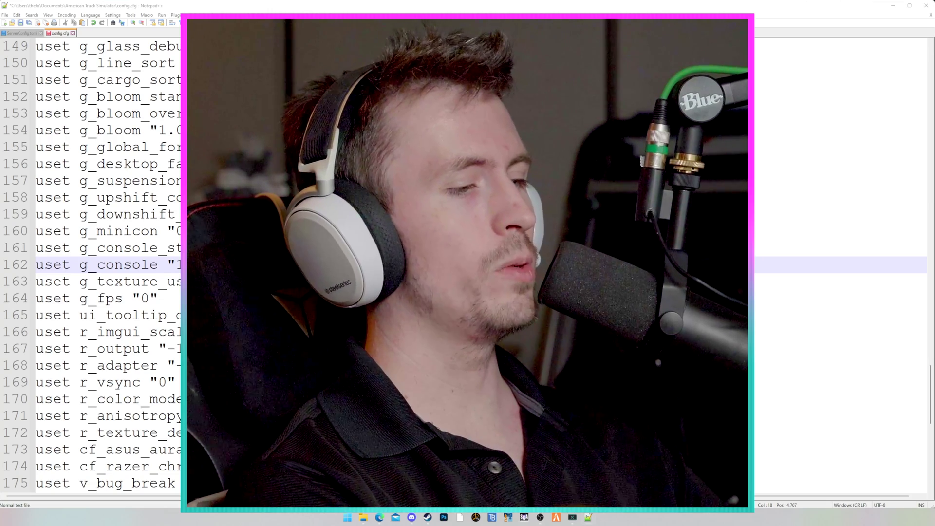
Find 'developer' and set g_developer on line 107 to "1".
{"action": "key", "text": "ctrl+f"}
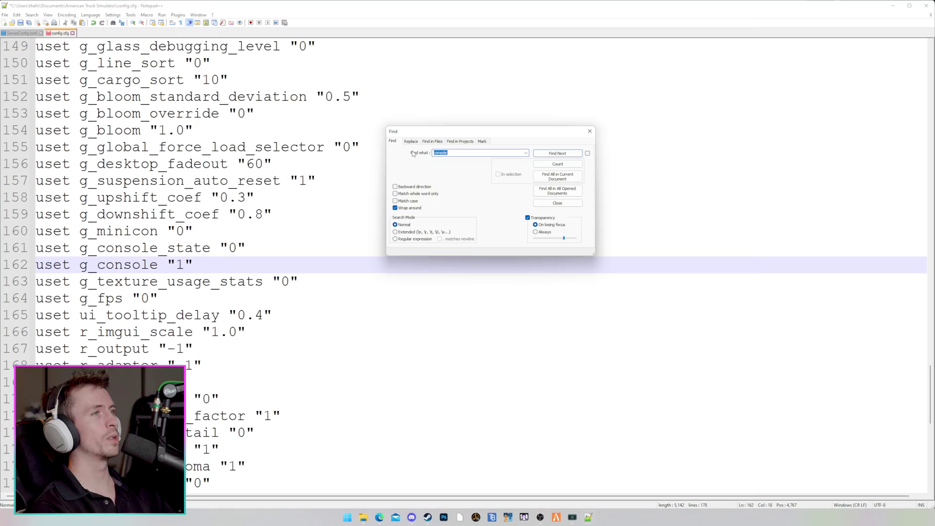
{"action": "type", "text": "de"}
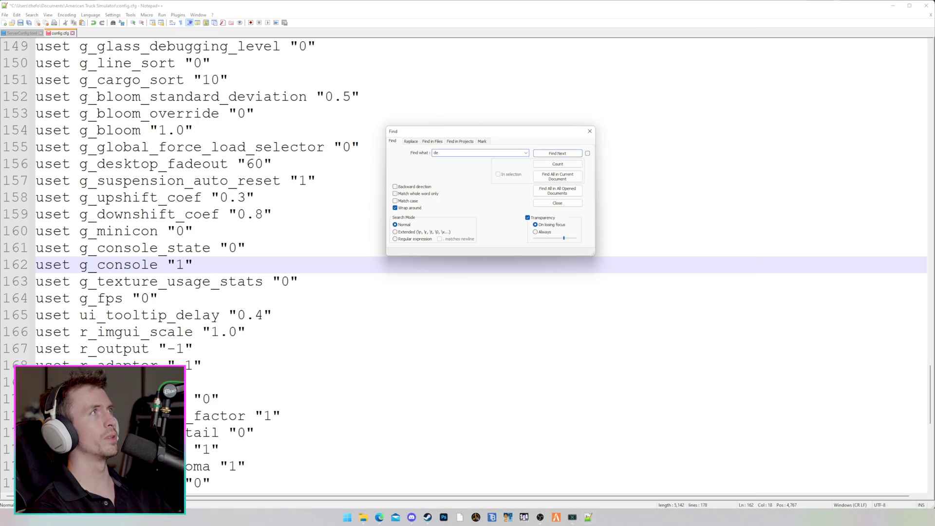
{"action": "type", "text": "veloper"}
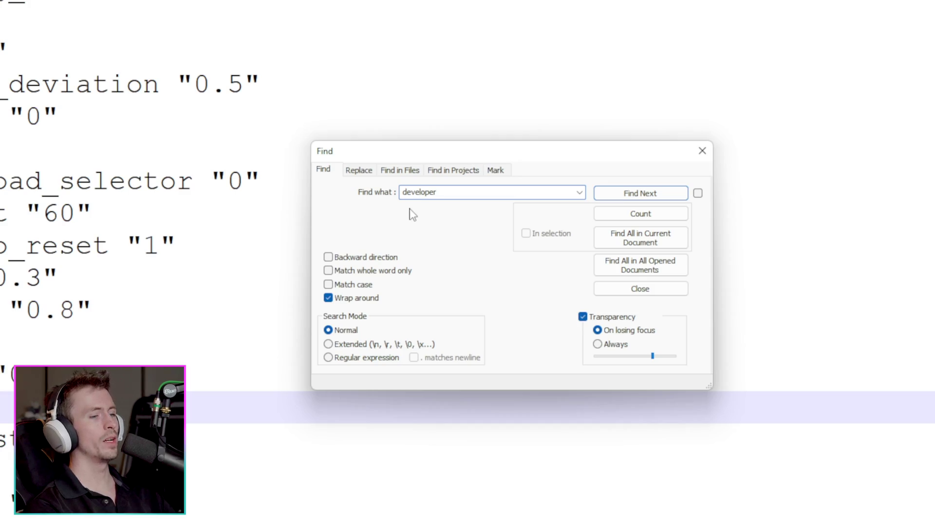
{"action": "key", "text": "Return"}
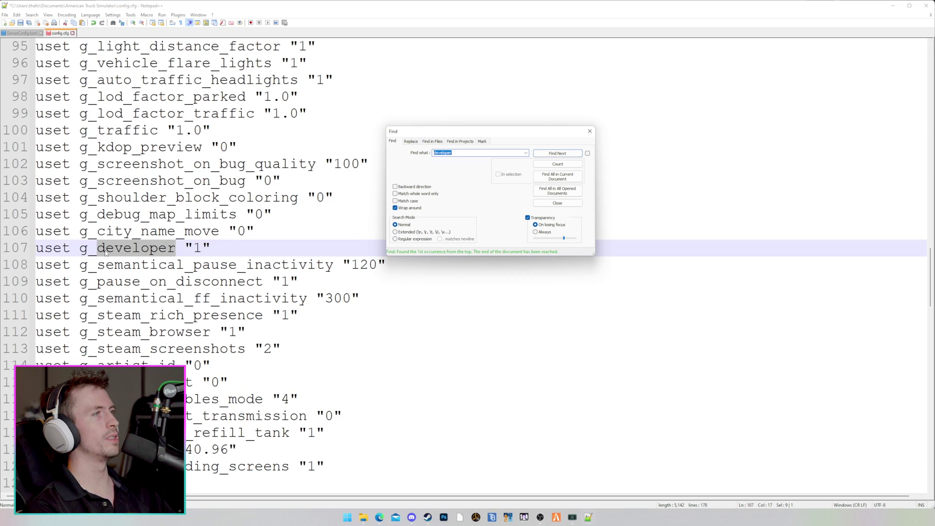
{"action": "double_click", "coordinate": [197, 248]}
{"action": "type", "text": "0"}
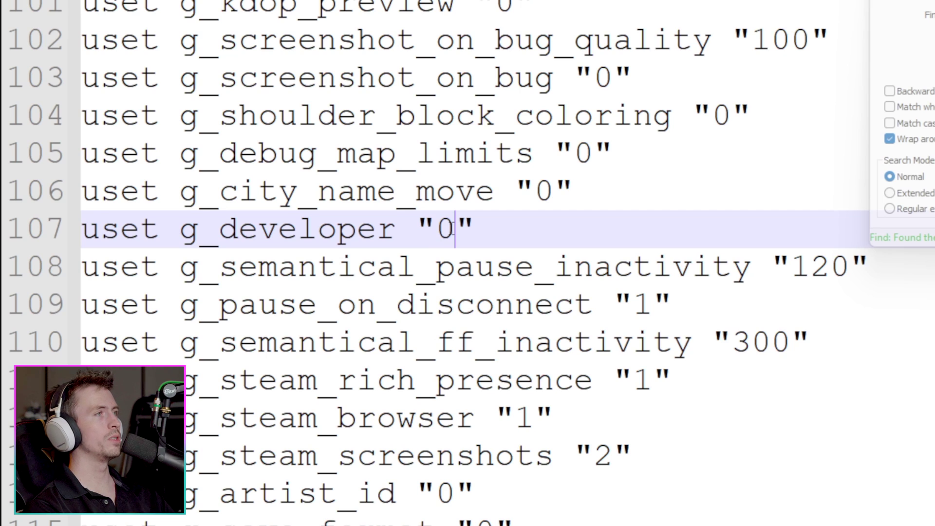
{"action": "double_click", "coordinate": [447, 229]}
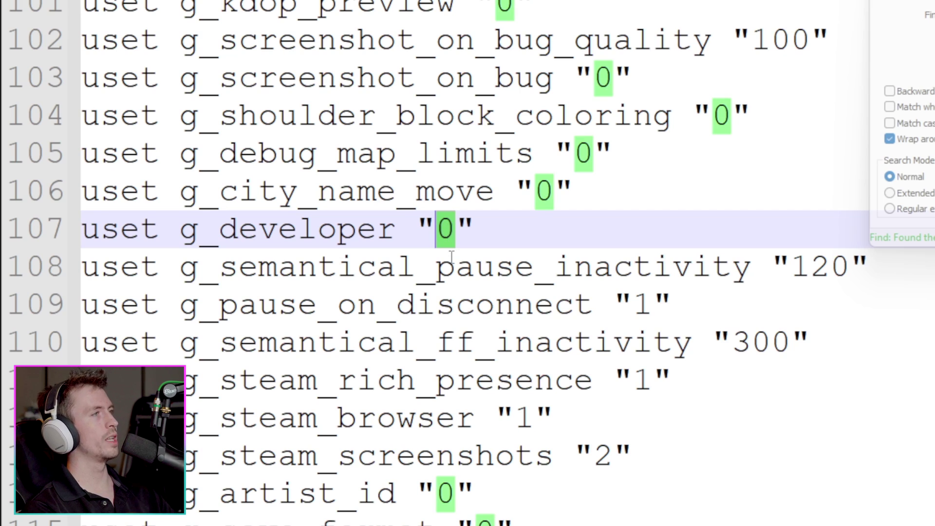
{"action": "type", "text": "1"}
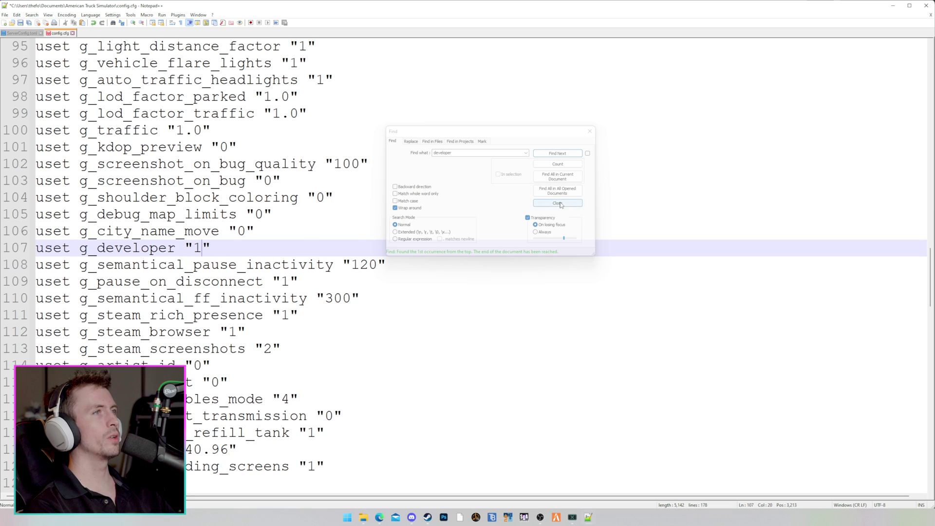
Save config.cfg and close Notepad++.
{"action": "left_click", "coordinate": [557, 203]}
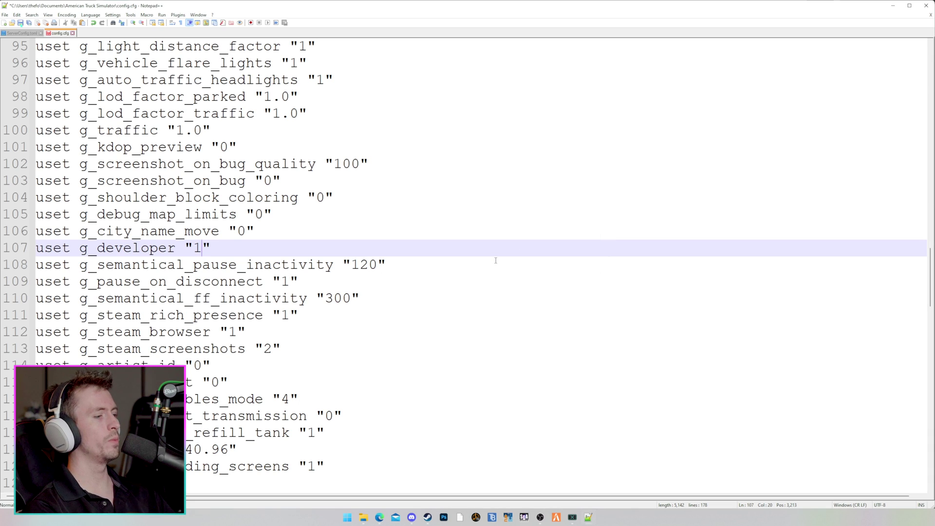
{"action": "key", "text": "ctrl+s"}
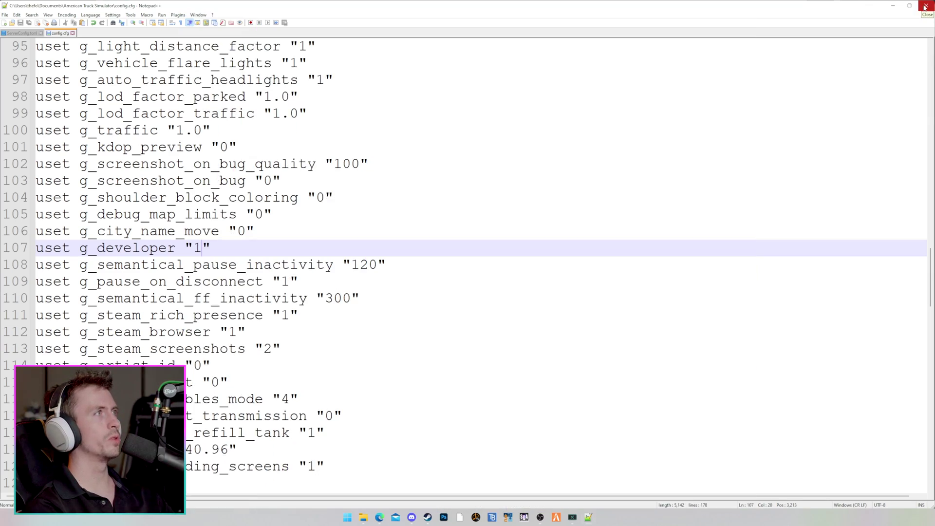
{"action": "left_click", "coordinate": [926, 7]}
{"action": "left_click", "coordinate": [441, 272]}
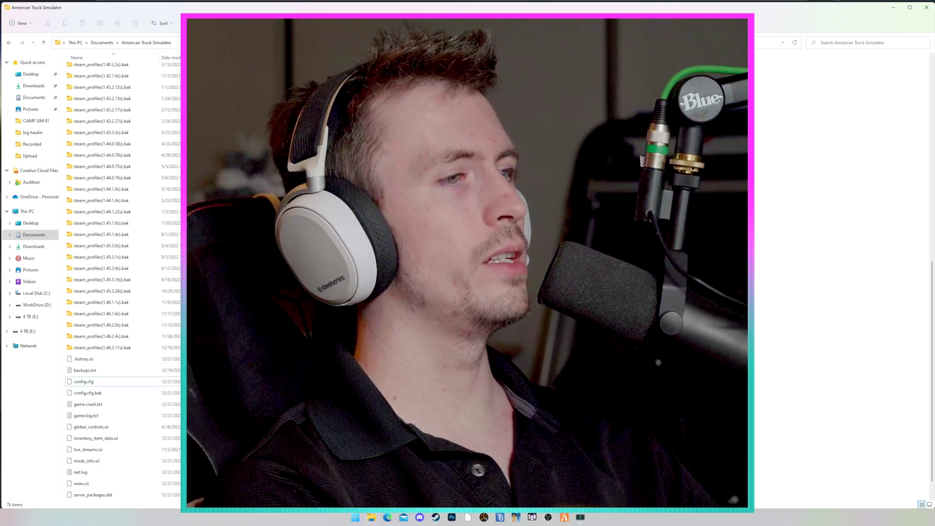
Launch American Truck Simulator from Steam and confirm the active mods in Mod Manager.
{"action": "left_click", "coordinate": [436, 518]}
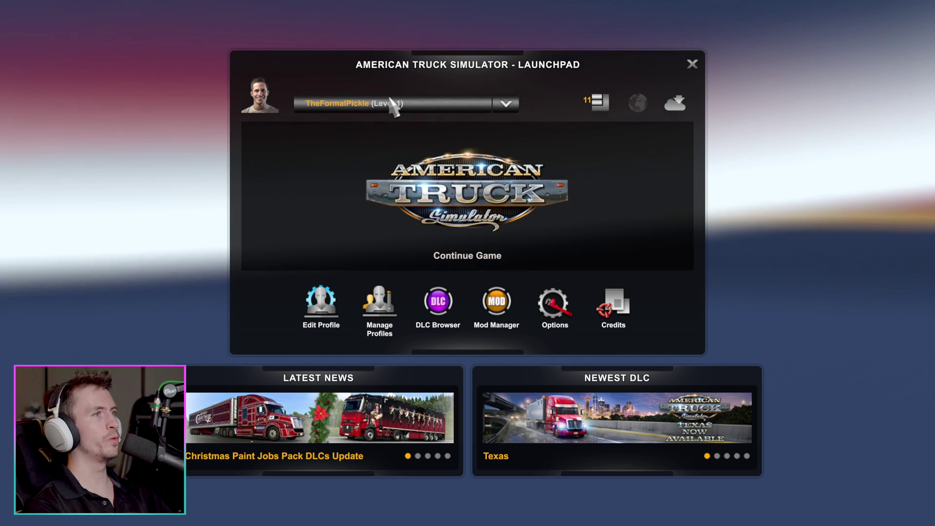
{"action": "left_click", "coordinate": [497, 306]}
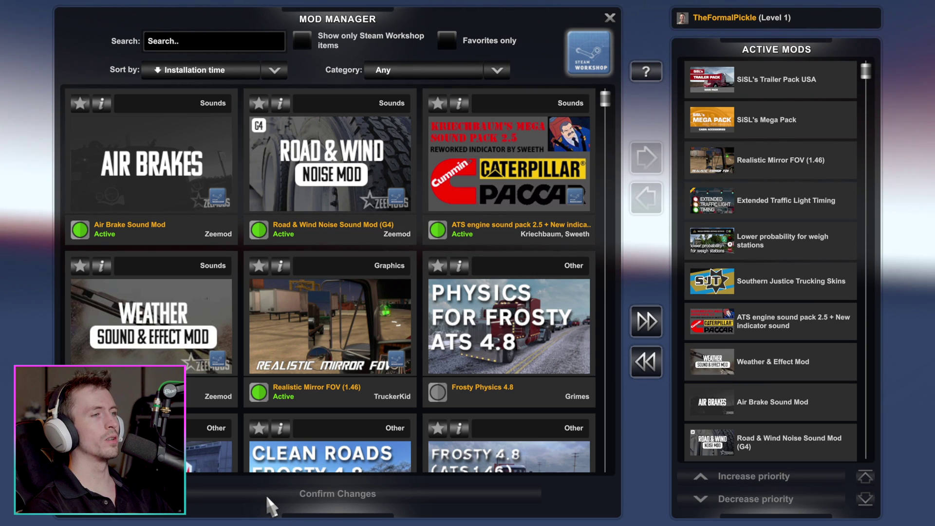
{"action": "left_click", "coordinate": [267, 496]}
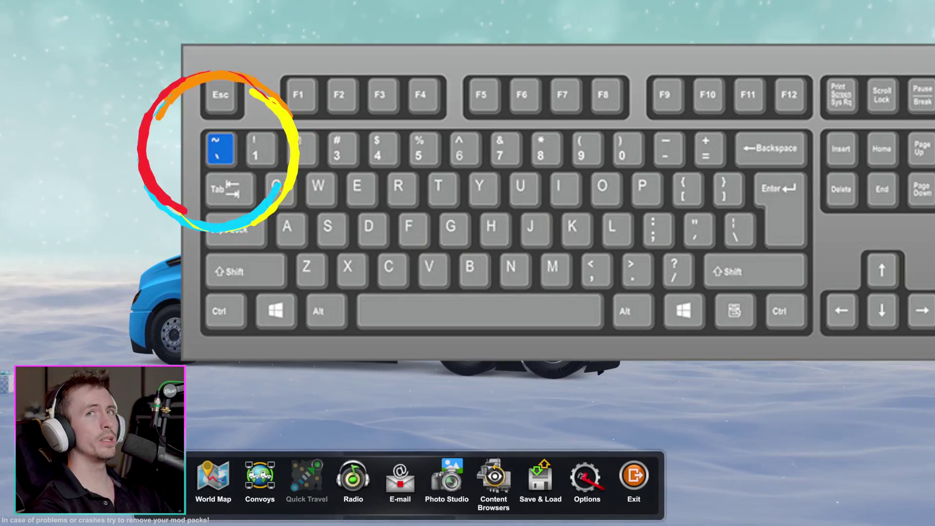
Run export_server_packages in the ATS console to export the server package files.
{"action": "key", "text": "grave"}
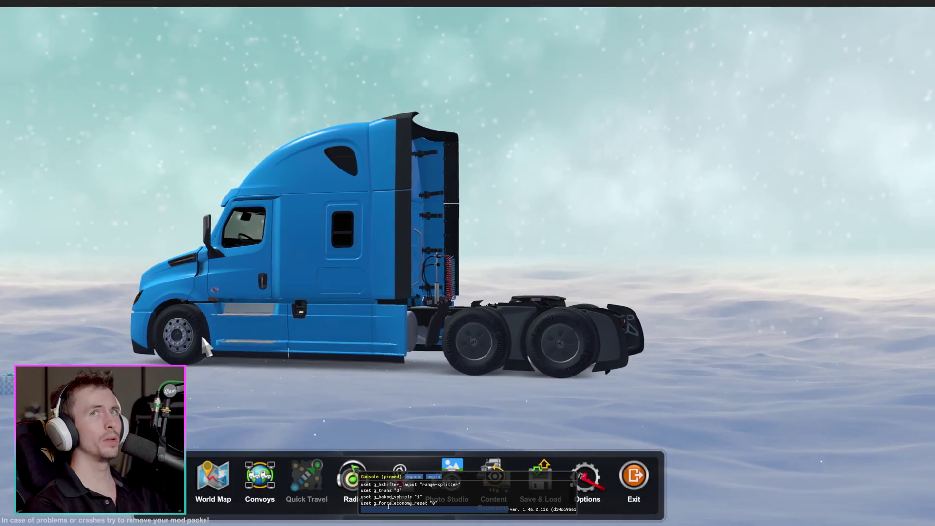
{"action": "type", "text": "export_server_packages"}
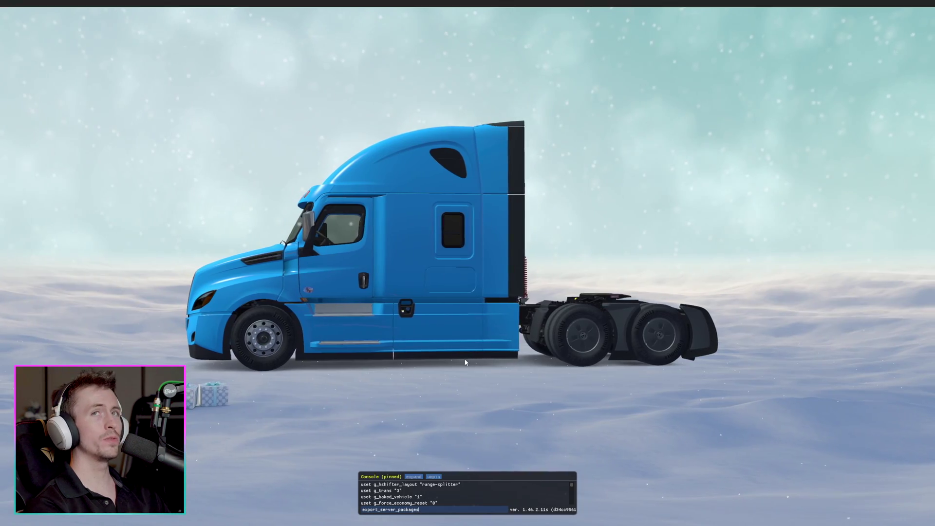
{"action": "key", "text": "Return"}
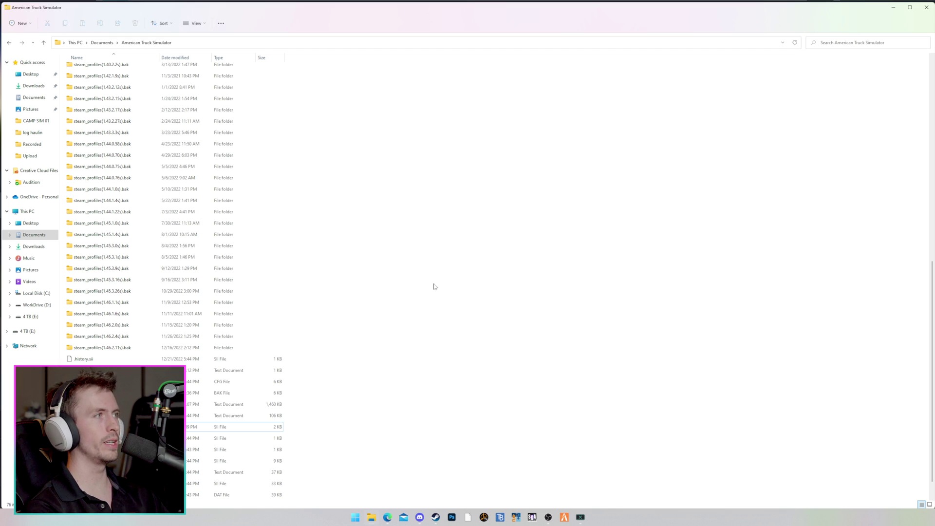
{"action": "left_click", "coordinate": [33, 235]}
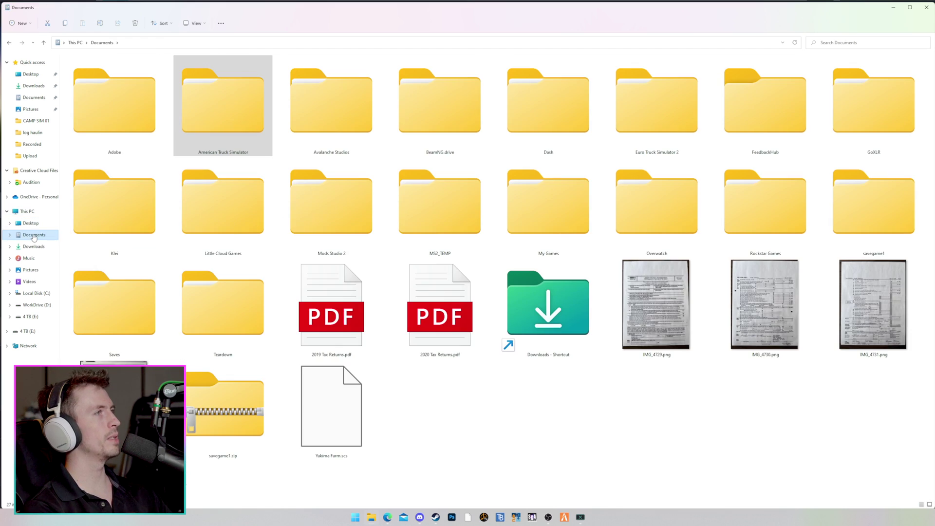
{"action": "double_click", "coordinate": [250, 121]}
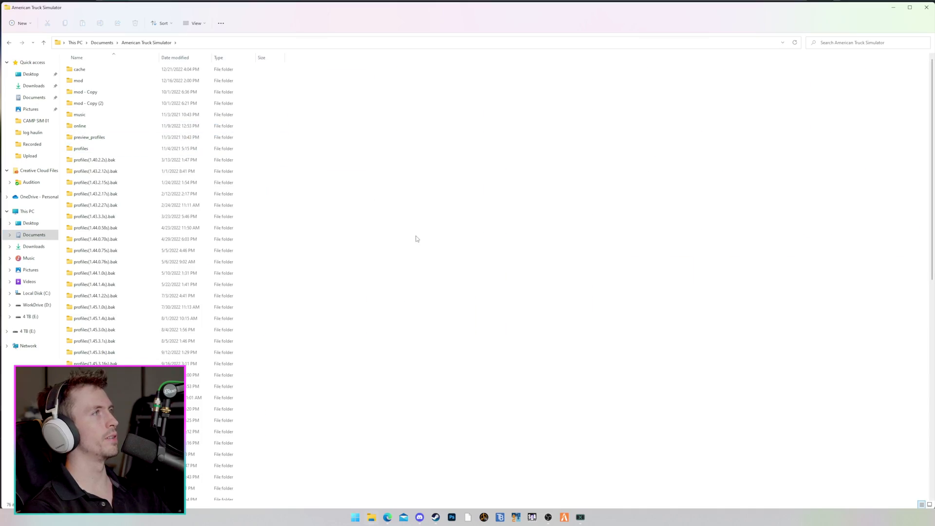
{"action": "scroll", "coordinate": [448, 245], "scroll_direction": "down", "scroll_amount": 12}
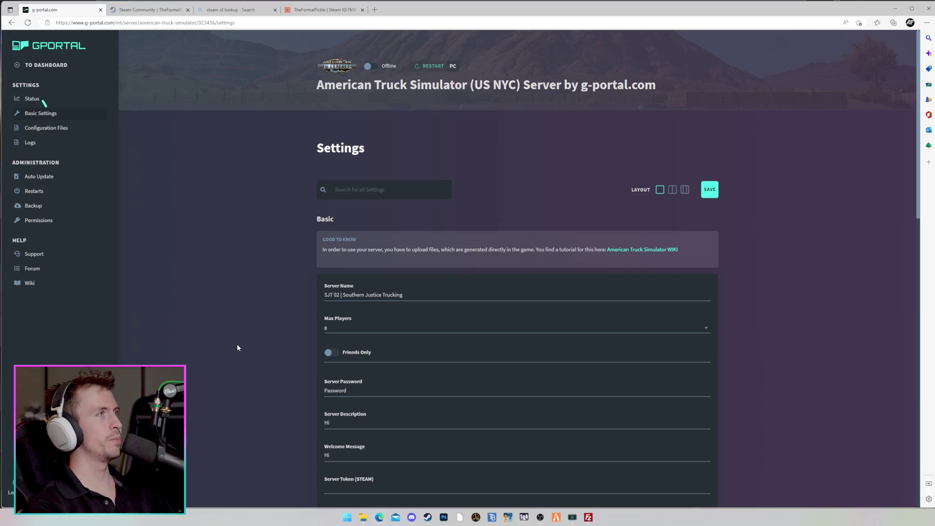
{"action": "left_click", "coordinate": [29, 99]}
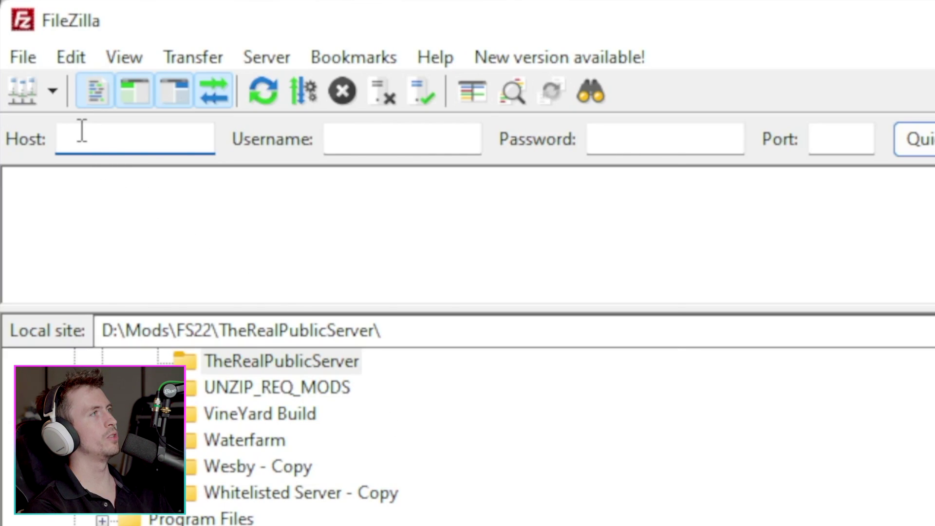
Paste the server's FTP host into FileZilla's Host box and recheck G-Portal's FTP details.
{"action": "mouse_move", "coordinate": [86, 135]}
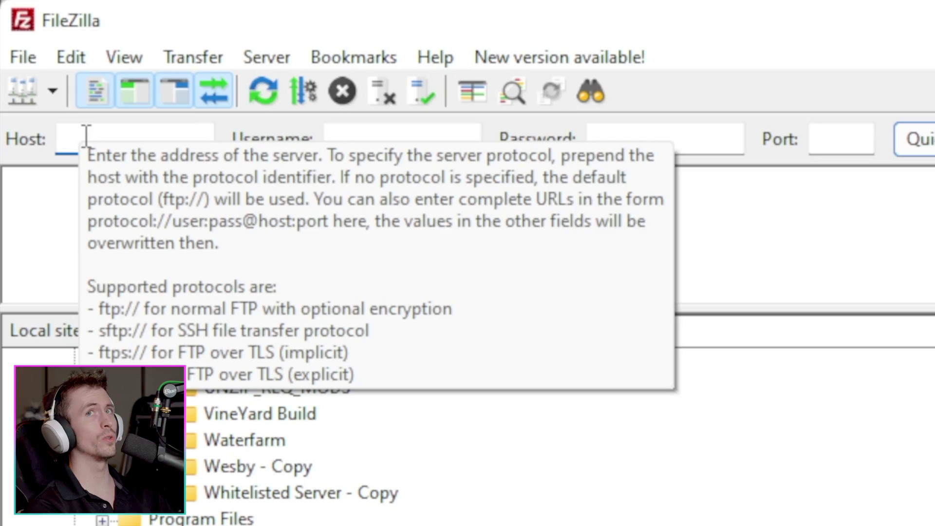
{"action": "key", "text": "ctrl+v"}
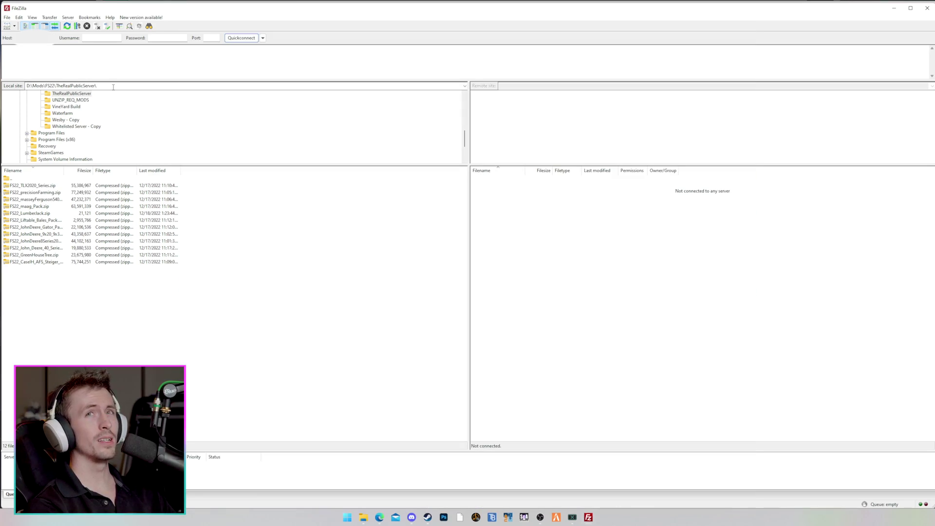
{"action": "mouse_move", "coordinate": [379, 518]}
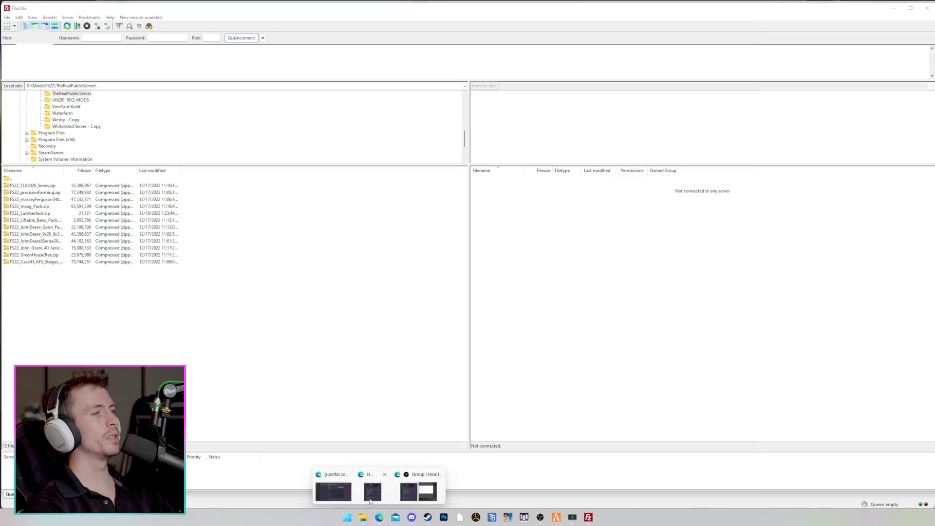
{"action": "left_click", "coordinate": [326, 490]}
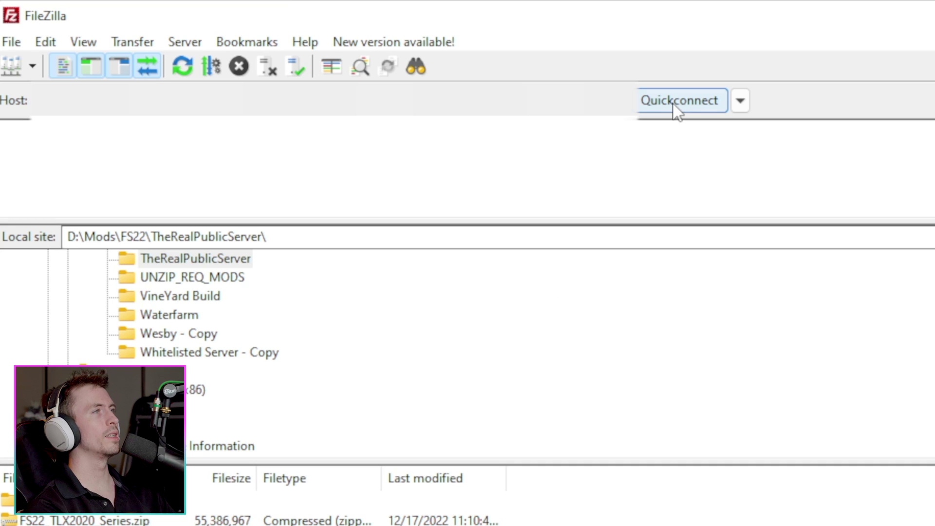
Quickconnect over plain FTP, open both American Truck Simulator folders, and select server_packages.sii.
{"action": "left_click", "coordinate": [239, 40]}
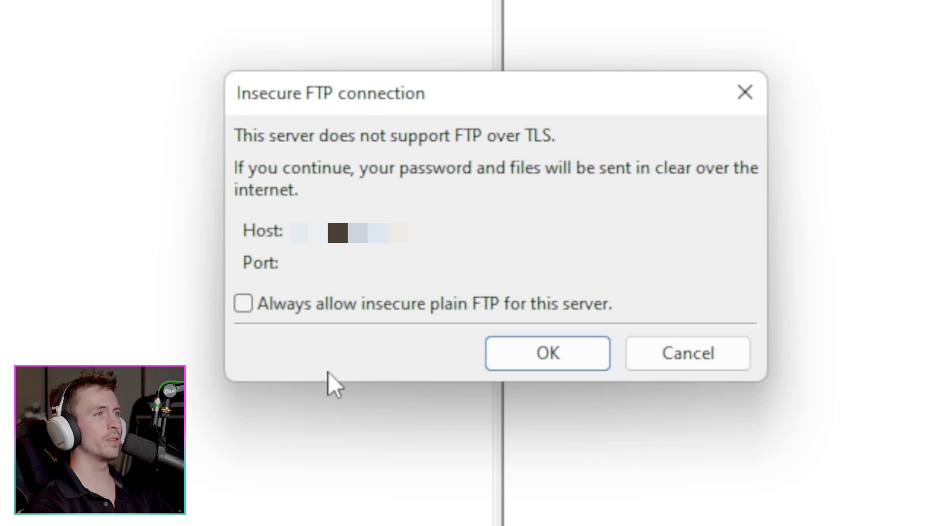
{"action": "left_click", "coordinate": [529, 364]}
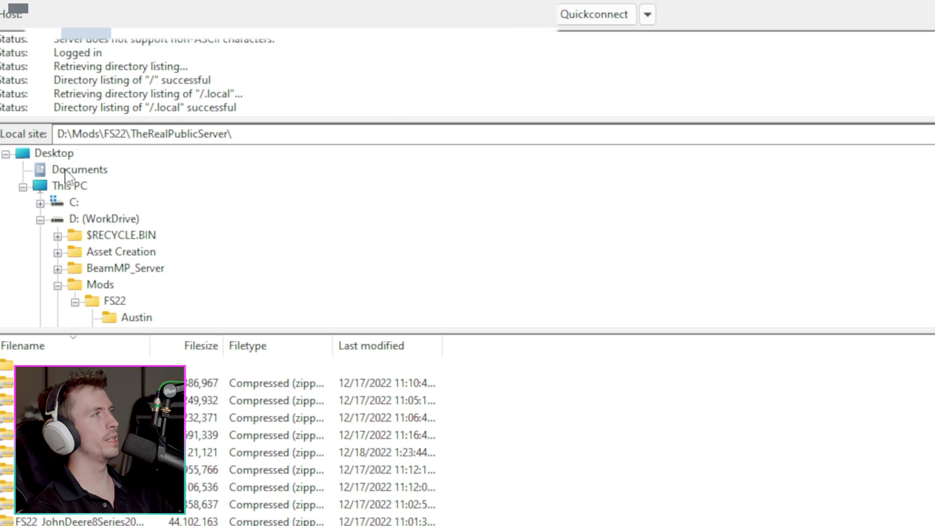
{"action": "left_click", "coordinate": [65, 170]}
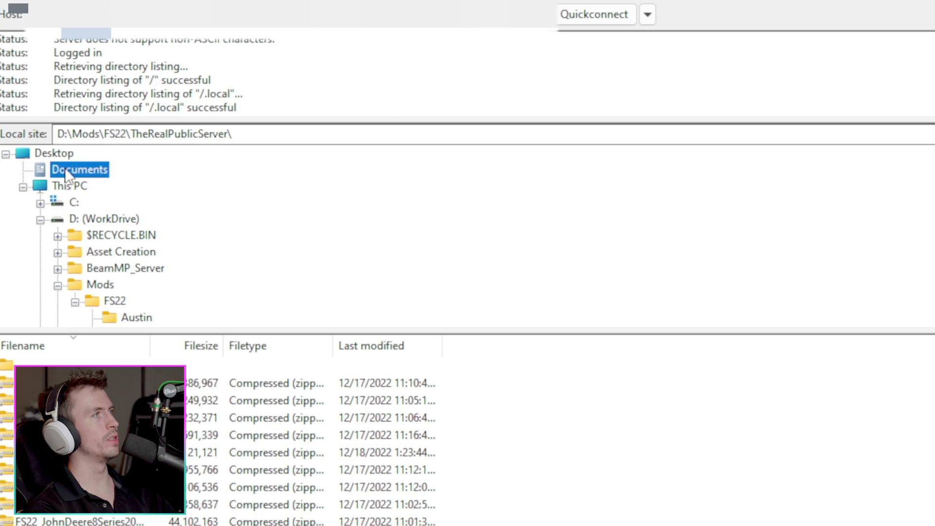
{"action": "left_click", "coordinate": [163, 190]}
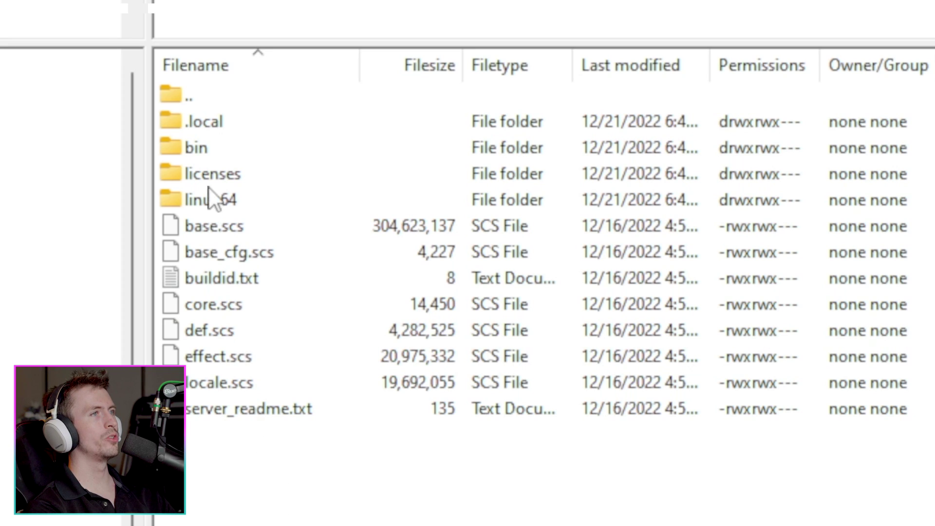
{"action": "double_click", "coordinate": [220, 122]}
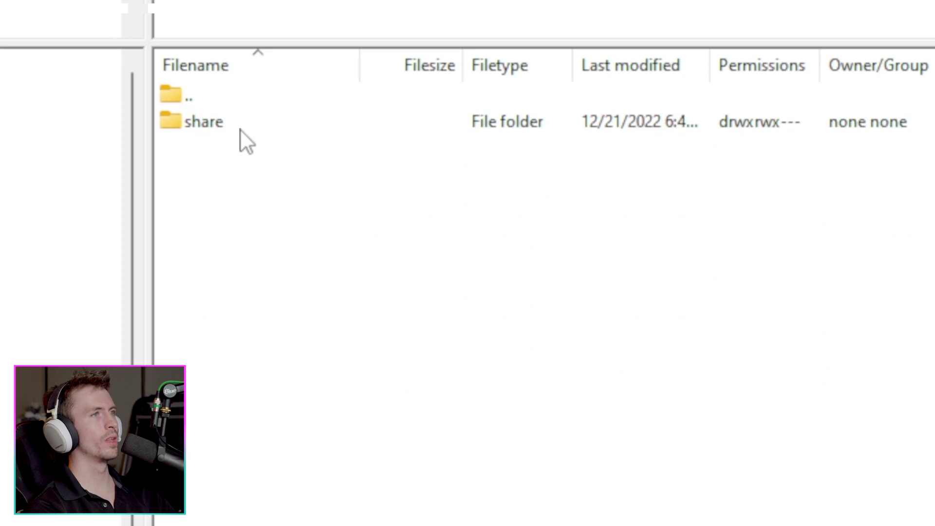
{"action": "double_click", "coordinate": [240, 130]}
{"action": "double_click", "coordinate": [279, 131]}
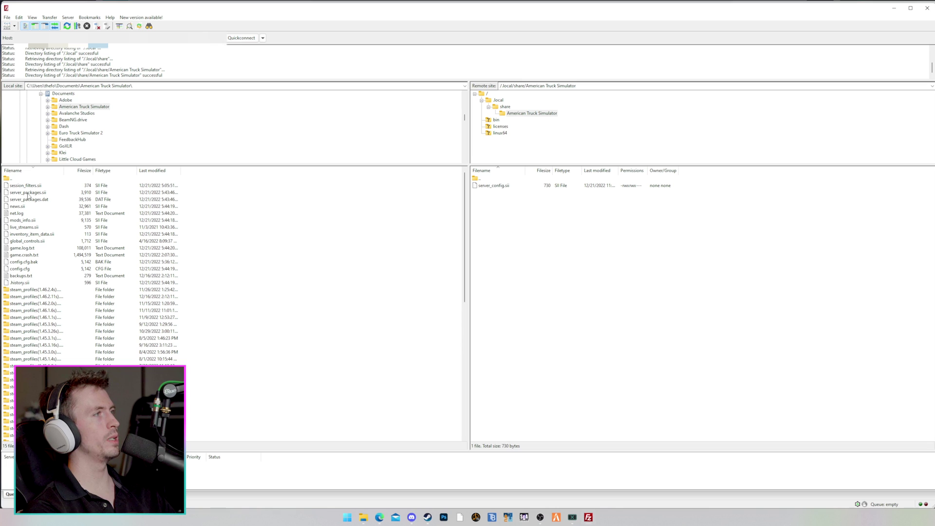
{"action": "left_click", "coordinate": [27, 193]}
Drag server_packages.sii and server_packages.dat onto the remote folder, then disconnect from the server.
{"action": "left_click", "coordinate": [27, 198], "text": "shift"}
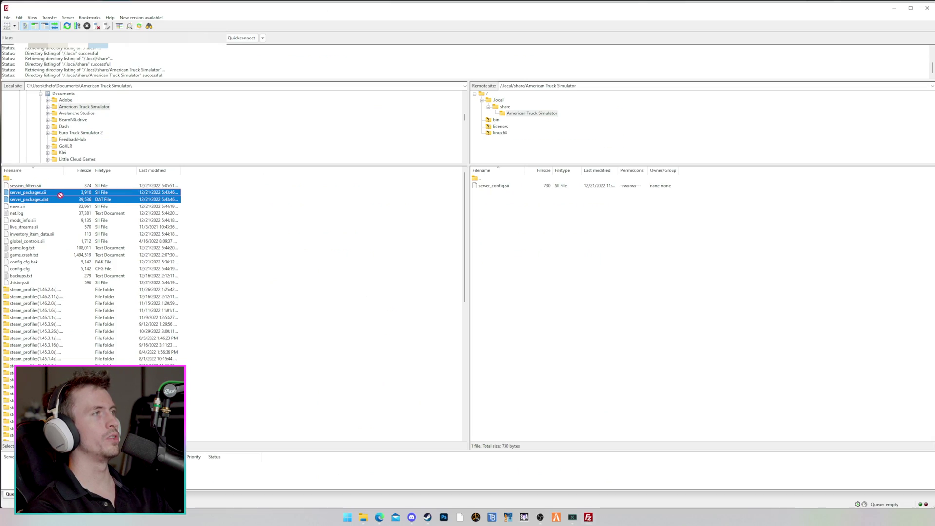
{"action": "left_click_drag", "start_coordinate": [202, 148], "coordinate": [615, 165]}
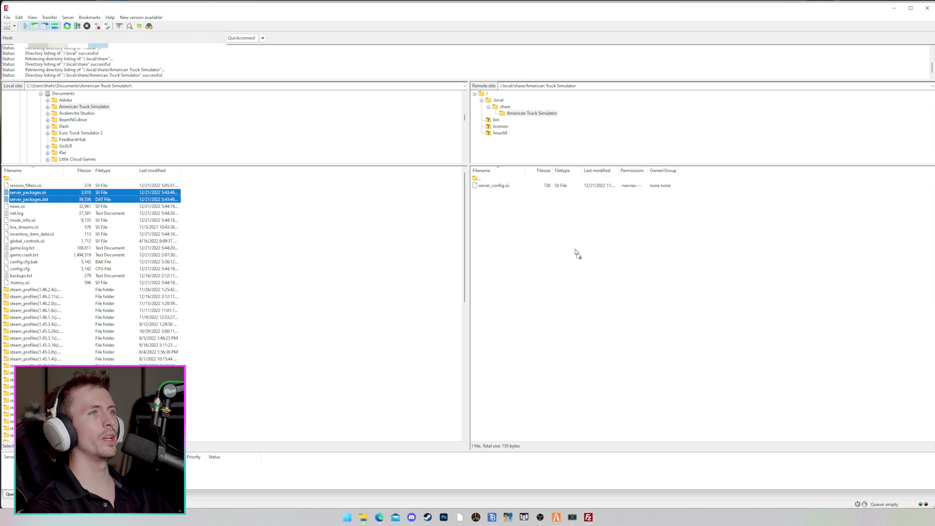
{"action": "left_click_drag", "start_coordinate": [578, 253], "coordinate": [578, 251]}
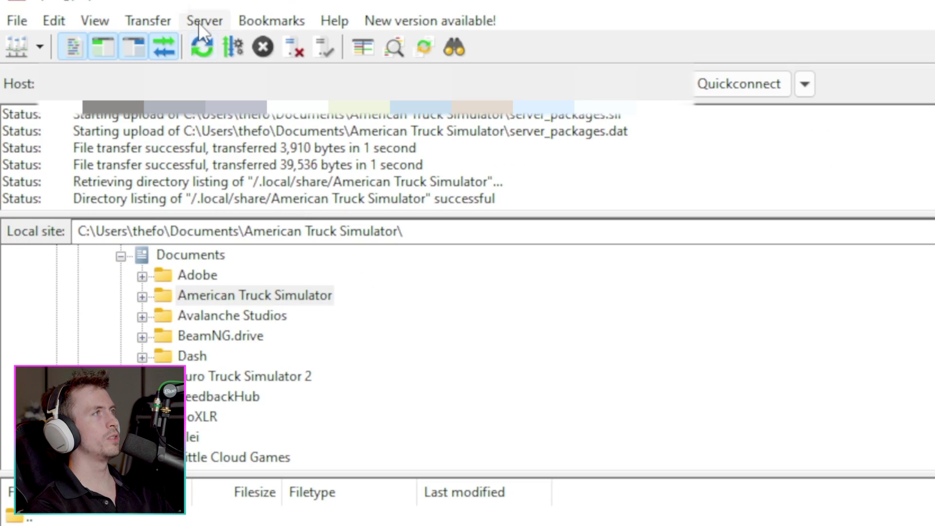
{"action": "left_click", "coordinate": [201, 21]}
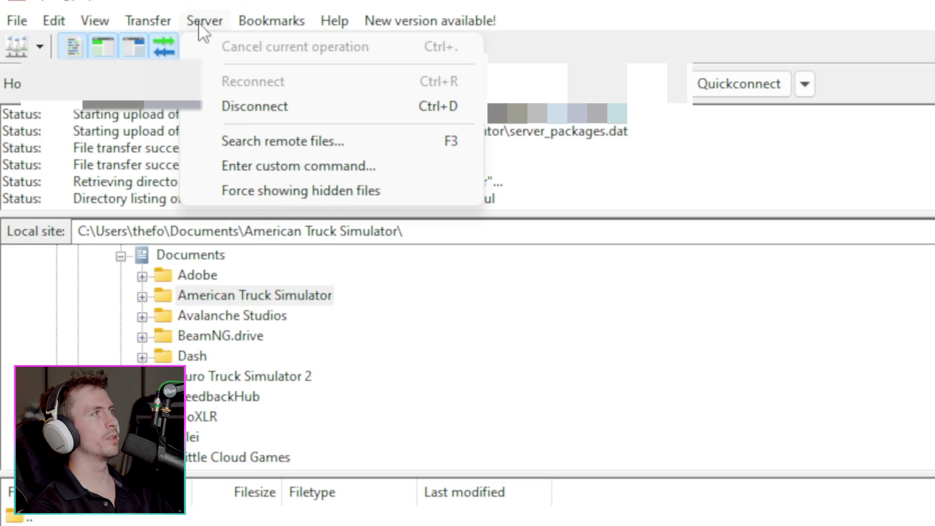
{"action": "left_click", "coordinate": [254, 108]}
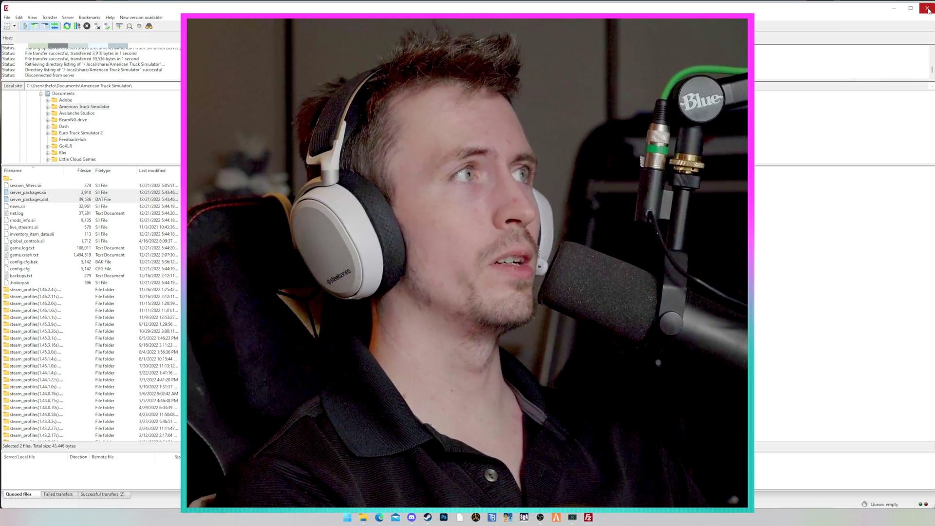
Close FileZilla and check the Steam account options in the browser.
{"action": "left_click", "coordinate": [927, 8]}
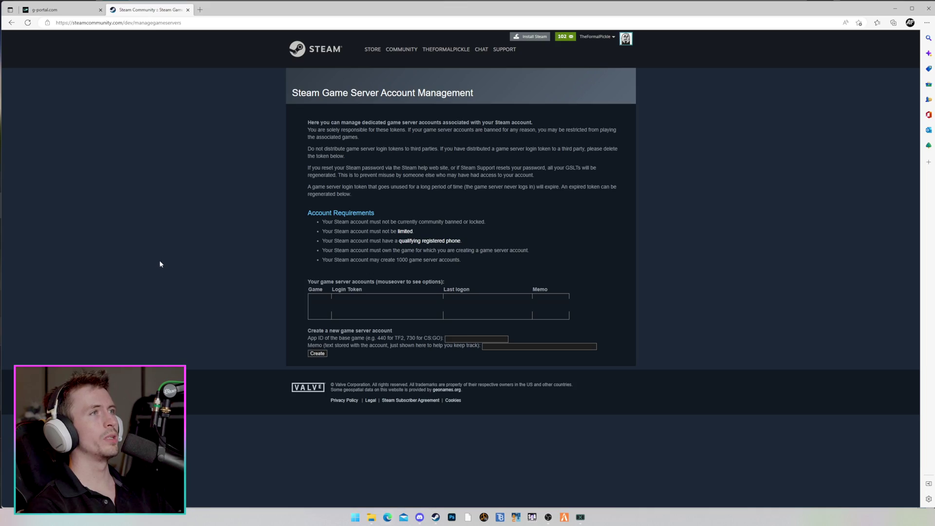
{"action": "left_click", "coordinate": [597, 37]}
{"action": "left_click", "coordinate": [670, 132]}
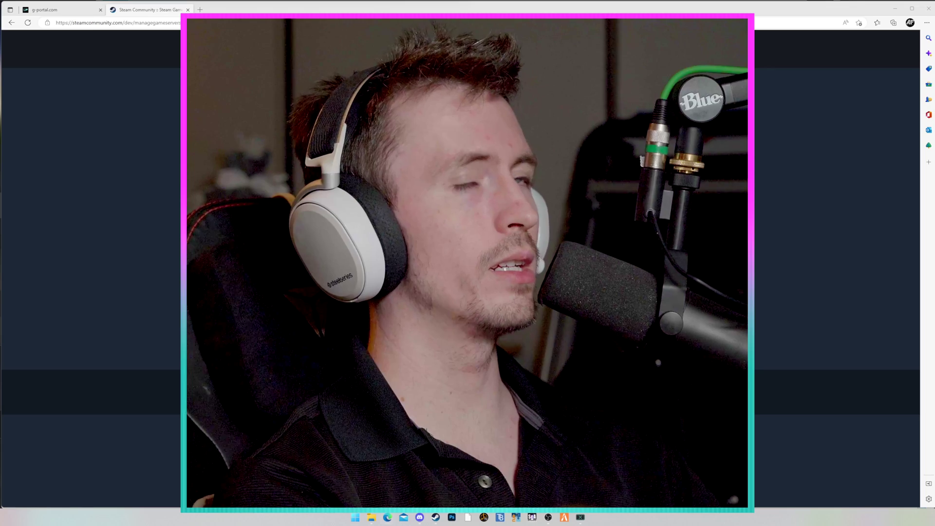
Try App ID 270880 in the game server form, then replace it with 227300.
{"action": "key", "text": "Down"}
{"action": "key", "text": "Return"}
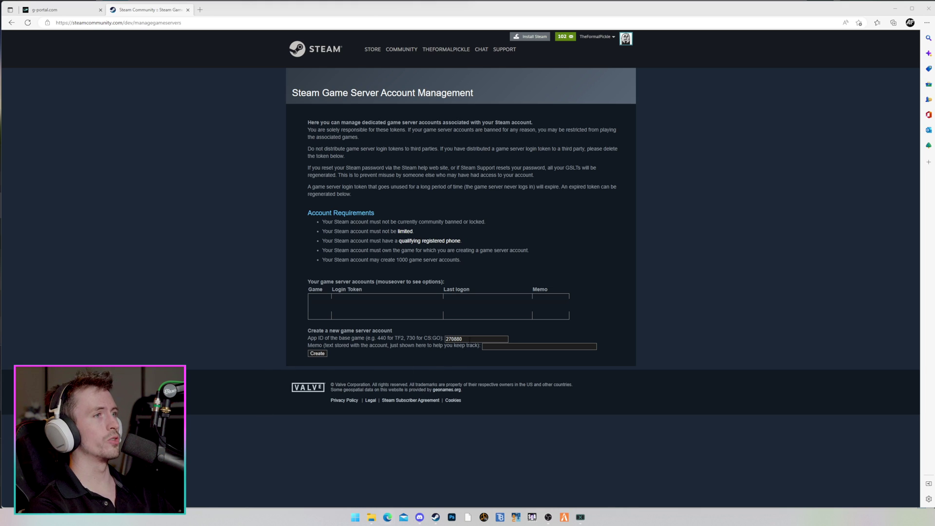
{"action": "key", "text": "ctrl+a"}
{"action": "type", "text": "227300"}
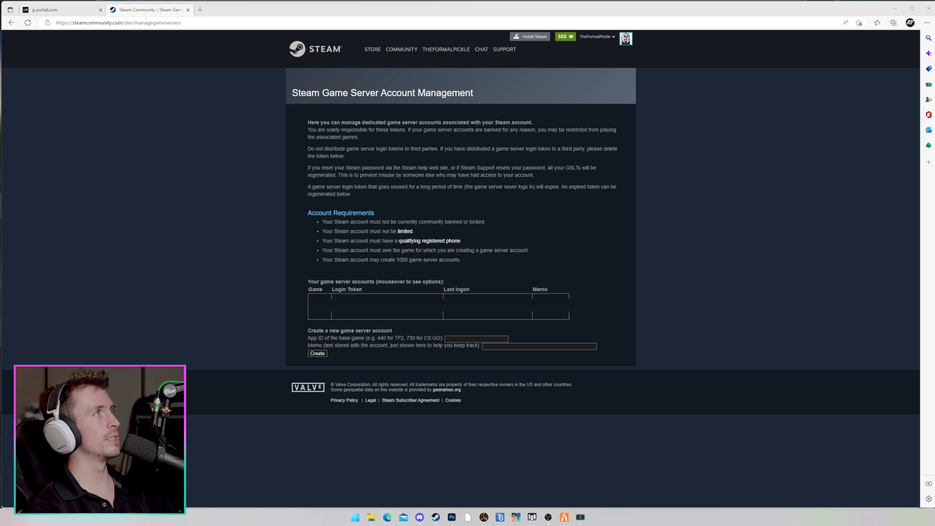
Enter App ID 270880 and memo 'SJT Server 2' in the game server account form.
{"action": "left_click", "coordinate": [476, 339]}
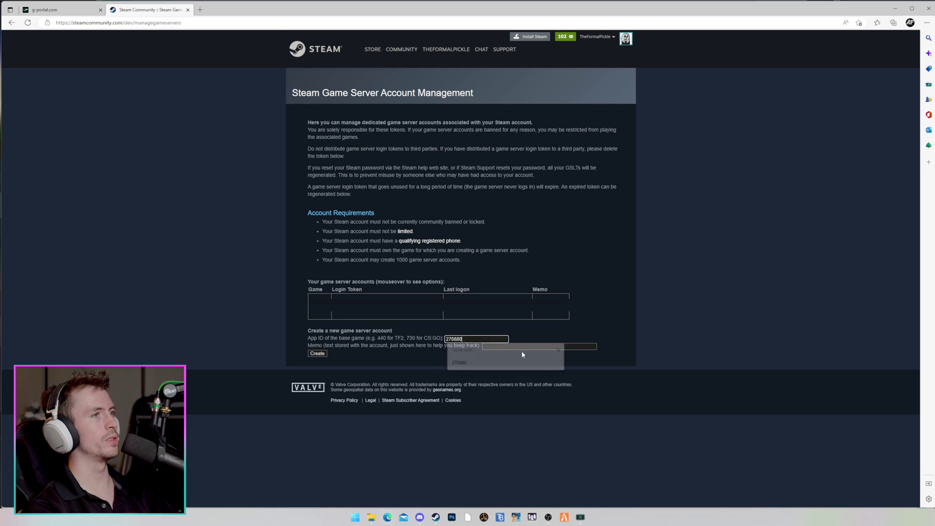
{"action": "type", "text": "270880"}
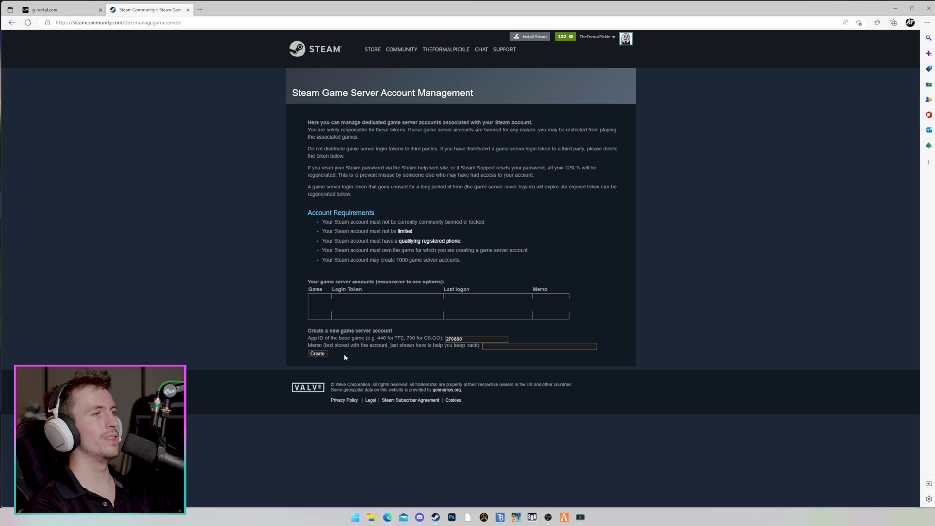
{"action": "left_click", "coordinate": [518, 348]}
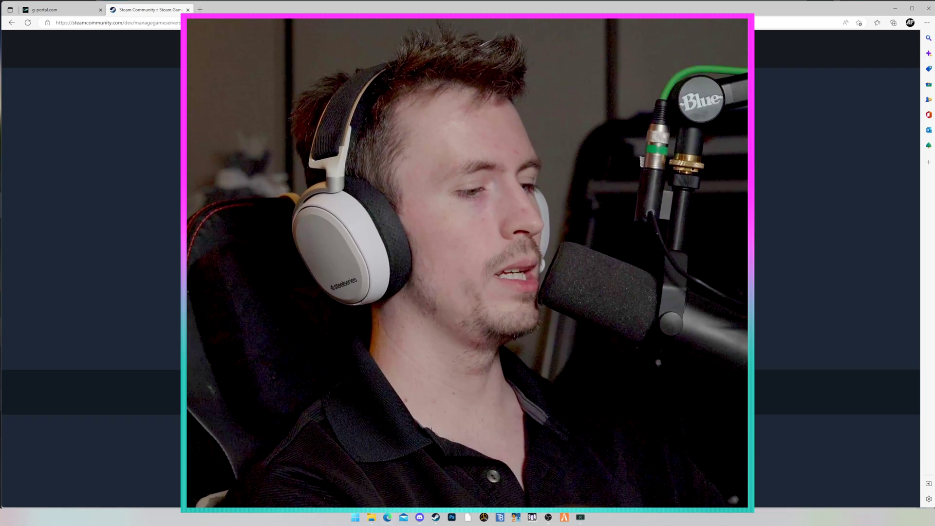
{"action": "type", "text": "SJT Server 2"}
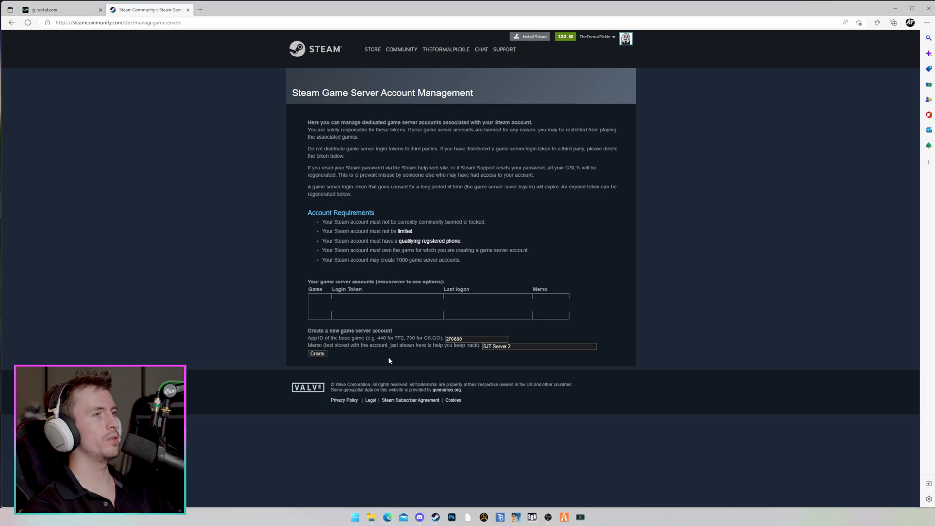
Create the account, take its login token, and return to the G-Portal tab.
{"action": "left_click", "coordinate": [317, 354]}
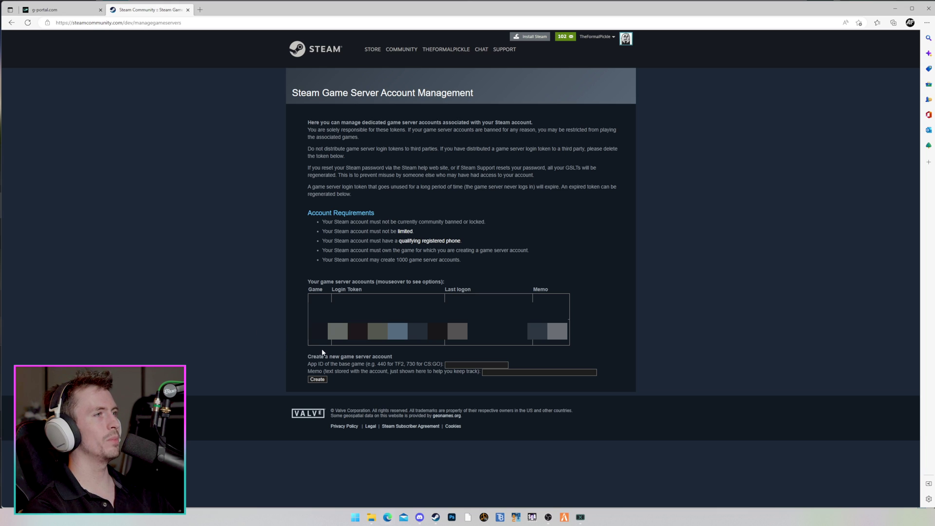
{"action": "mouse_move", "coordinate": [320, 346]}
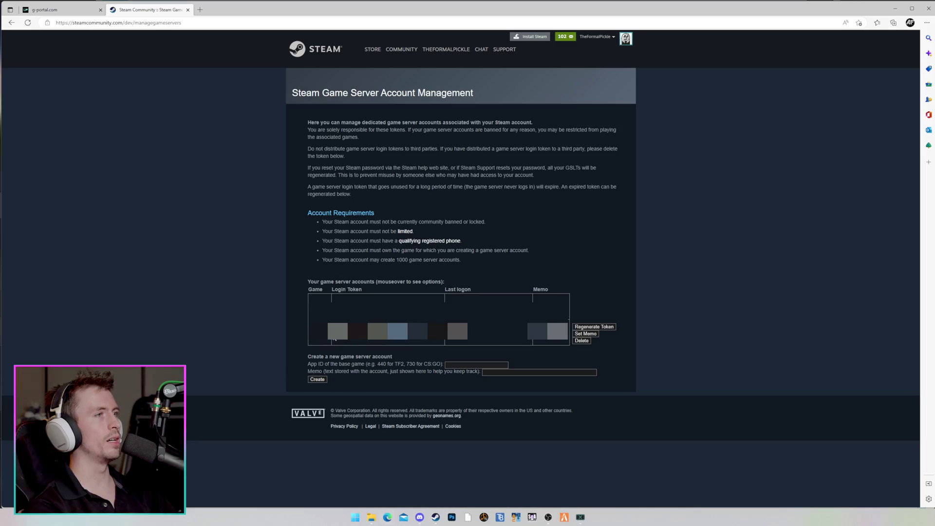
{"action": "key", "text": "ctrl+Tab"}
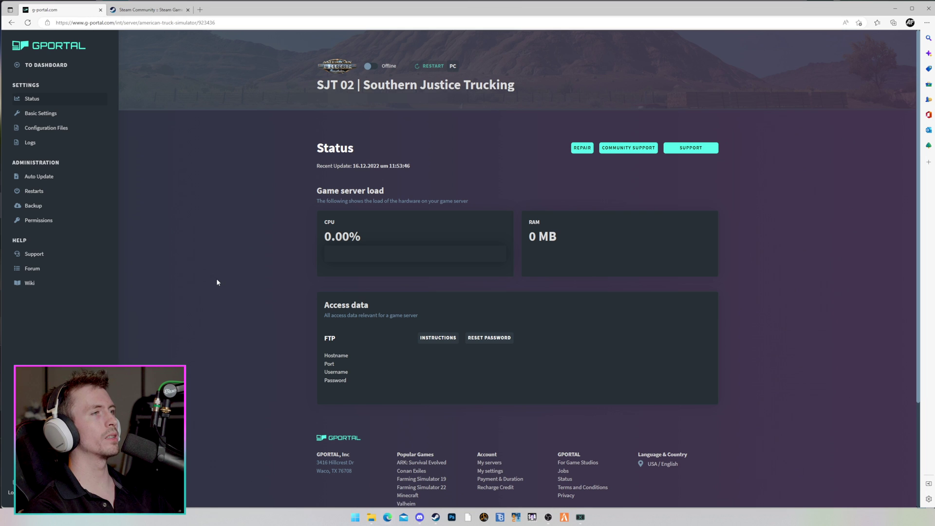
Paste the Steam login token into the Server Token (STEAM) field under Basic Settings.
{"action": "left_click", "coordinate": [47, 115]}
{"action": "scroll", "coordinate": [299, 334], "scroll_direction": "down", "scroll_amount": 3}
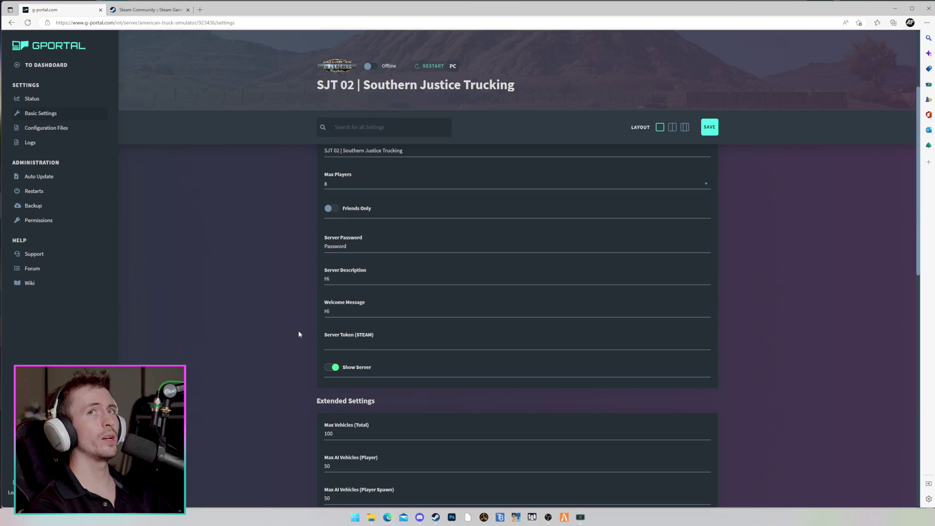
{"action": "left_click", "coordinate": [336, 344]}
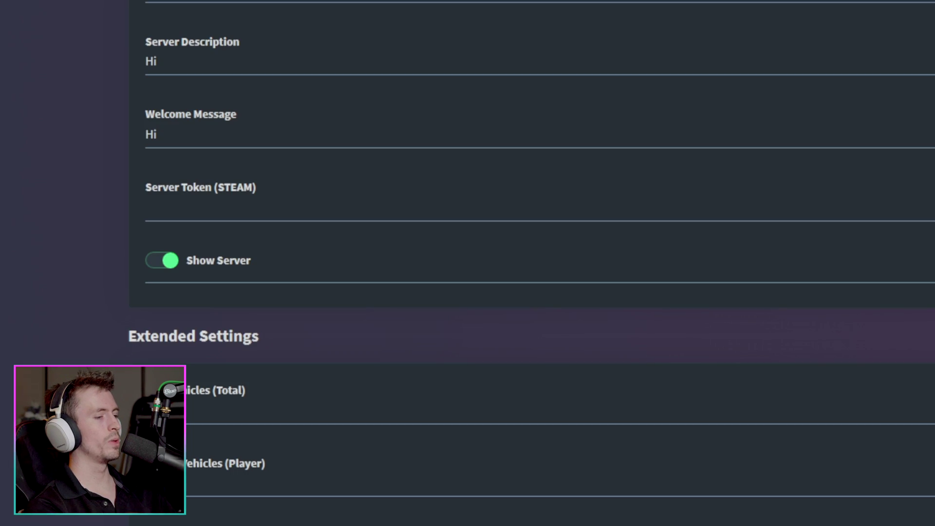
{"action": "key", "text": "ctrl+v"}
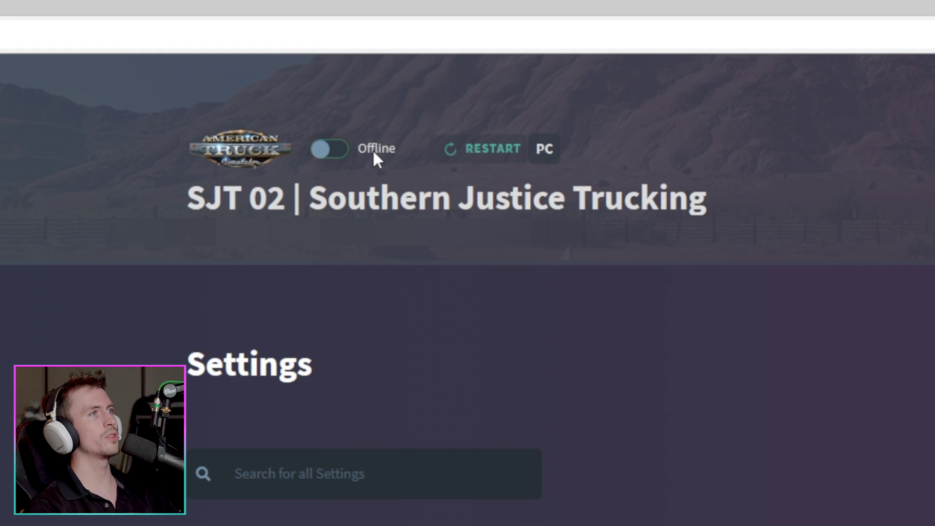
Flip the Offline toggle beside the server logo so SJT 02 shows Online.
{"action": "left_click", "coordinate": [334, 149]}
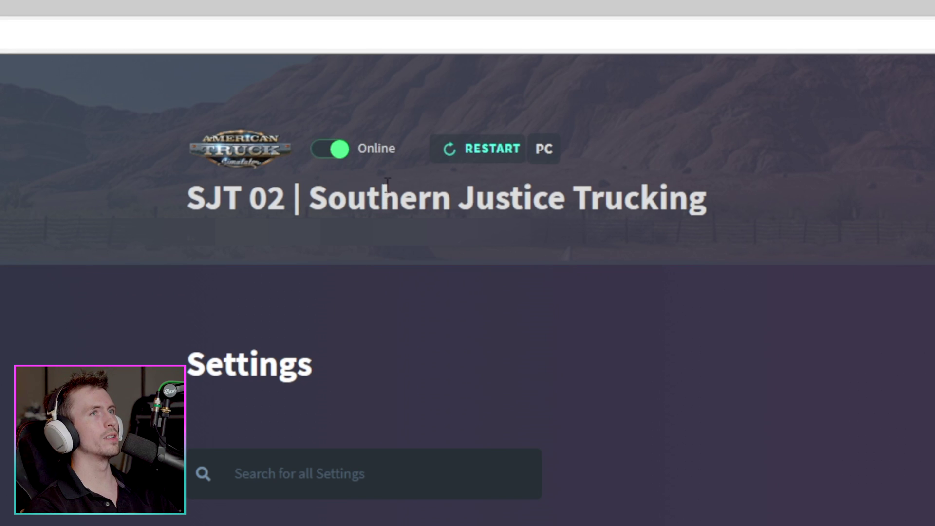